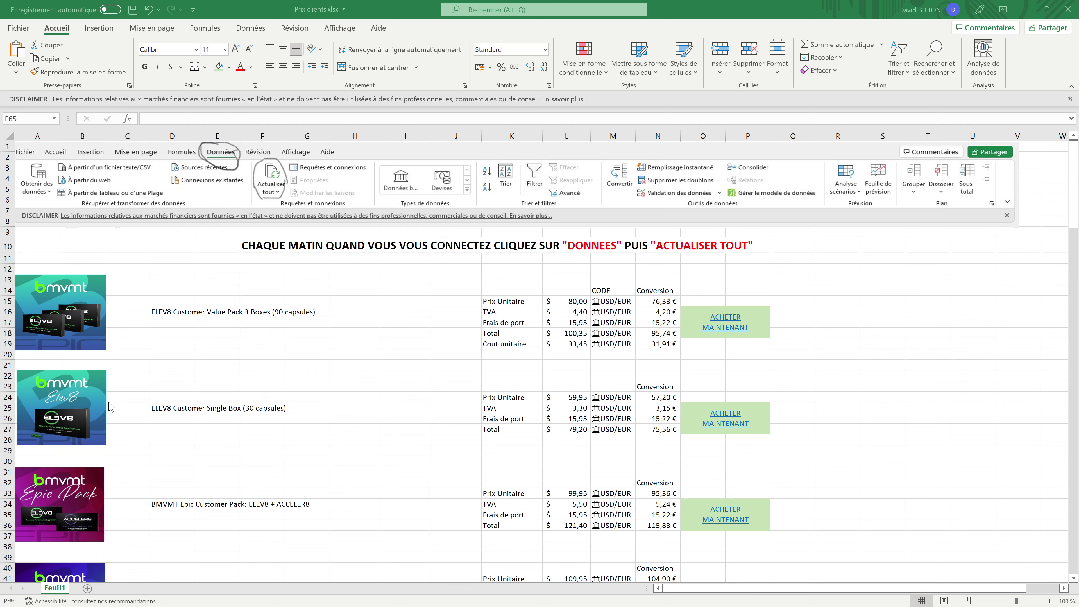
Format the ELEV8 Customer Value Pack 3 Boxes name in D16:G16 with green fill, bold and size 14
scroll(114, 366, down, 4)
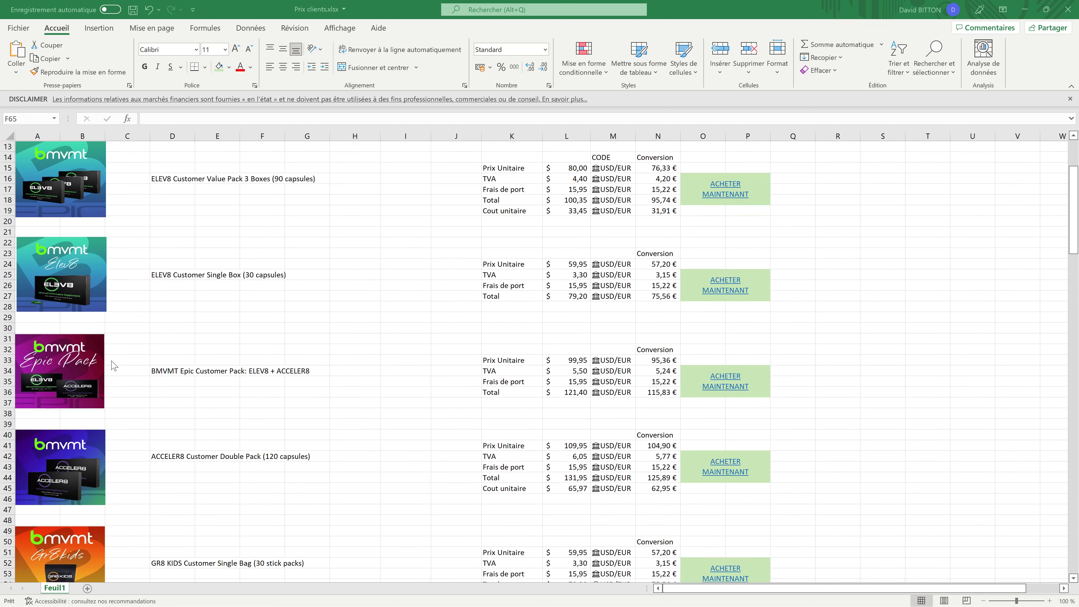
scroll(114, 366, down, 3)
scroll(114, 365, up, 7)
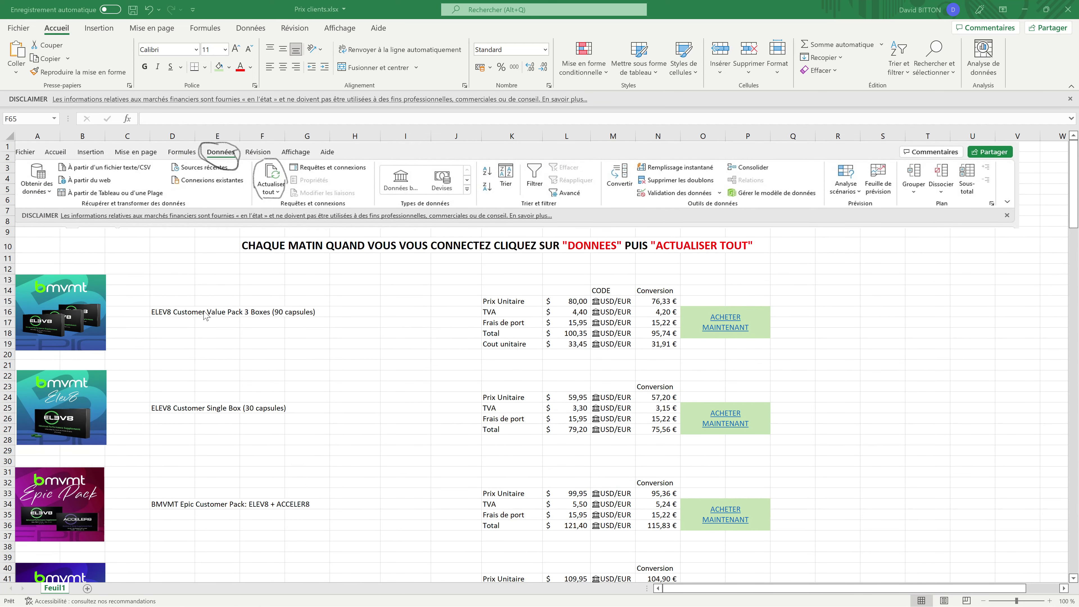
drag(169, 311, 311, 313)
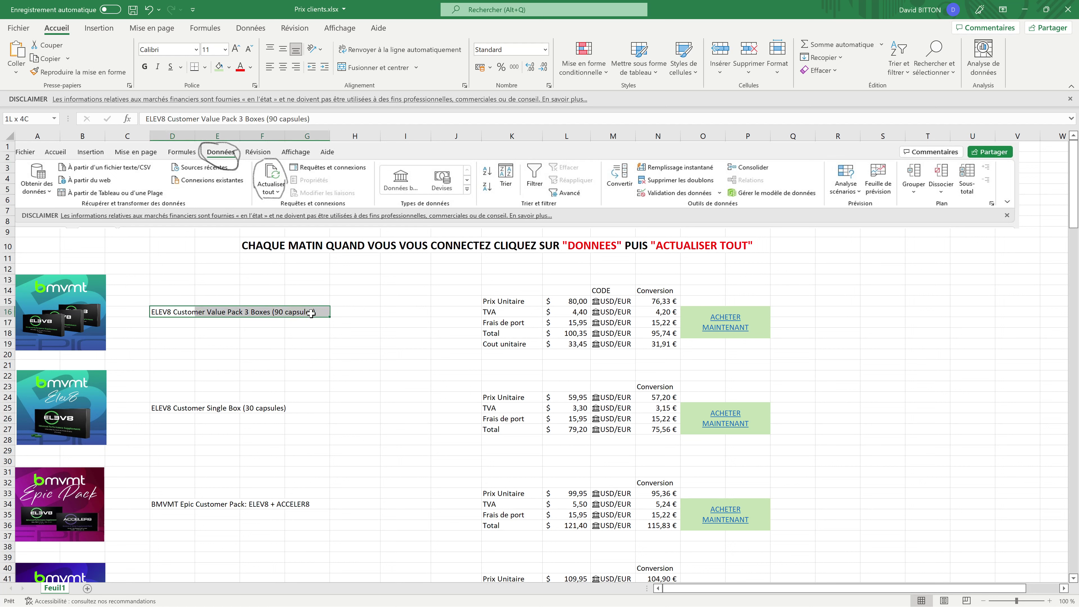
click(220, 67)
click(145, 66)
click(235, 48)
click(236, 48)
click(217, 357)
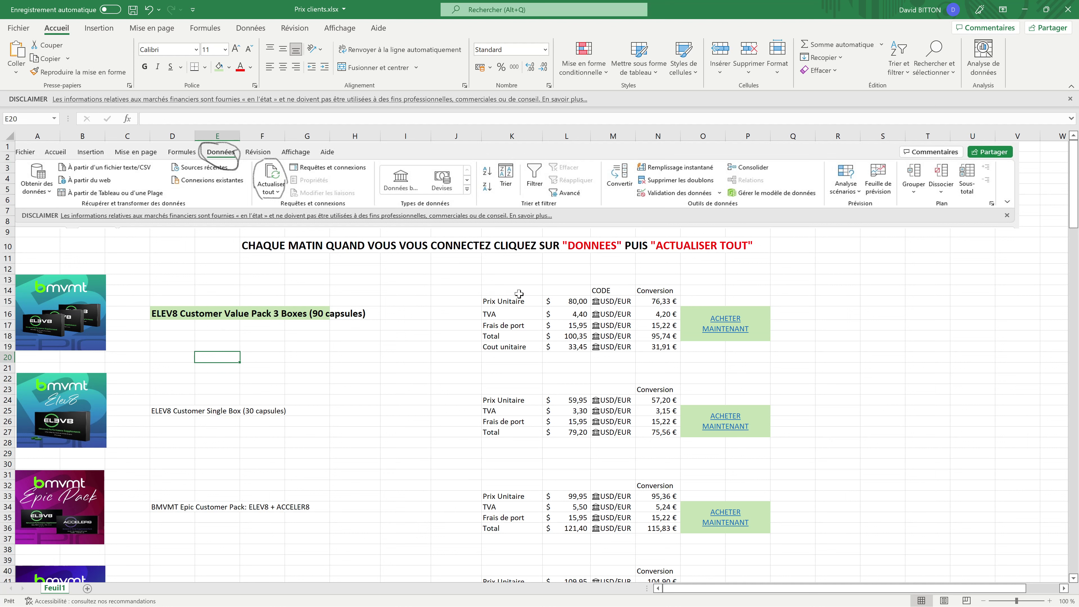
drag(512, 282, 640, 345)
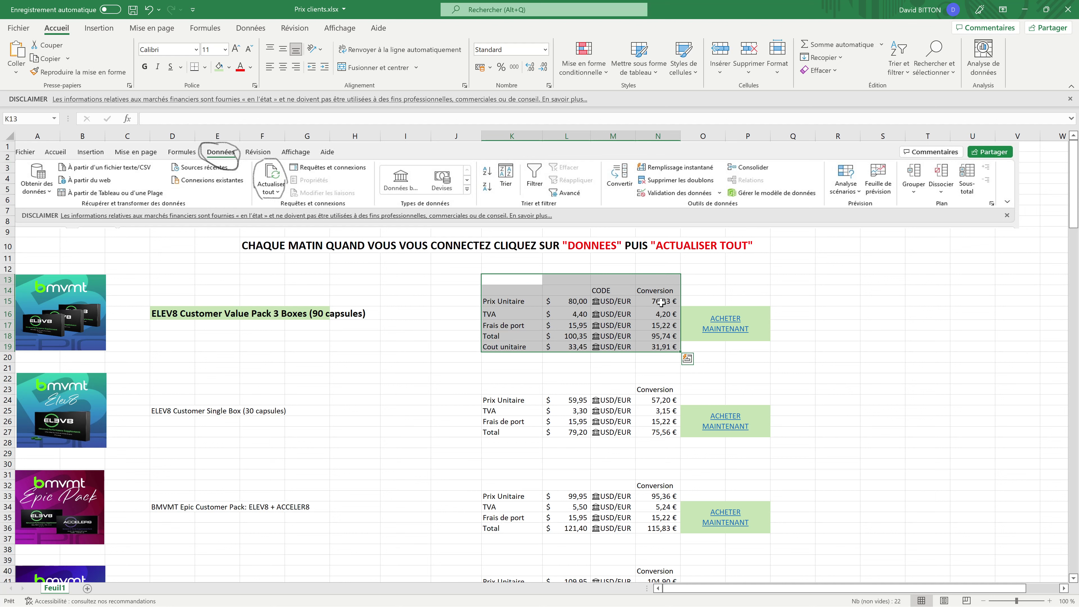
click(454, 304)
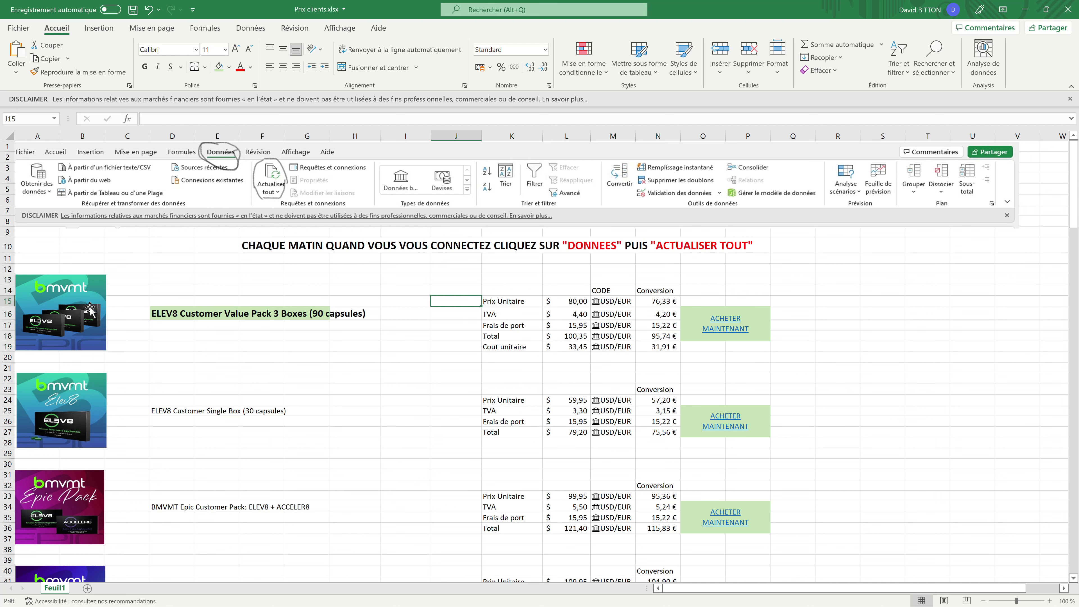
click(576, 301)
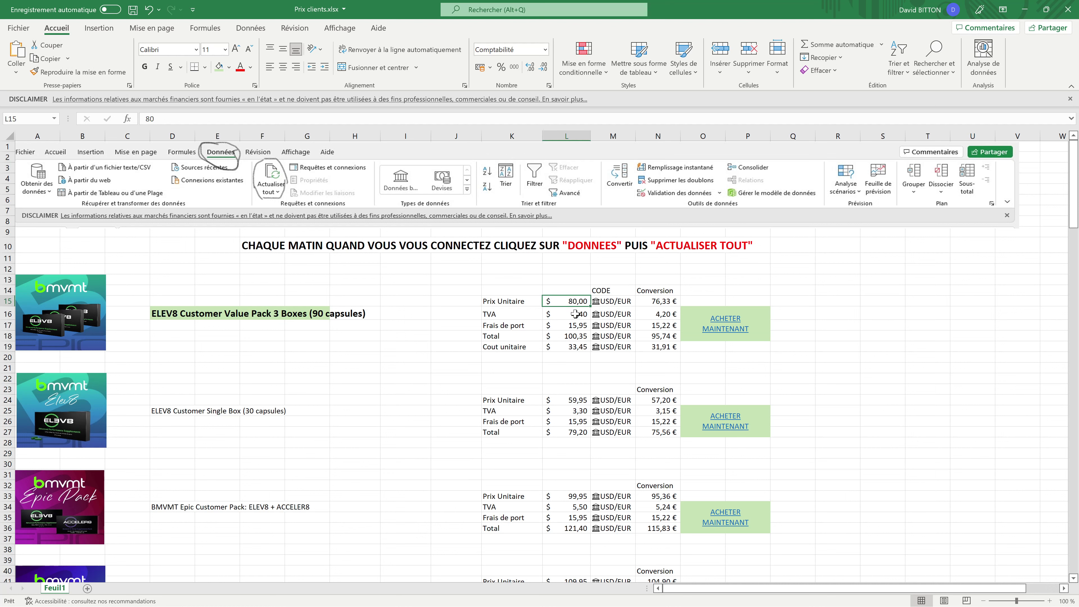
click(575, 314)
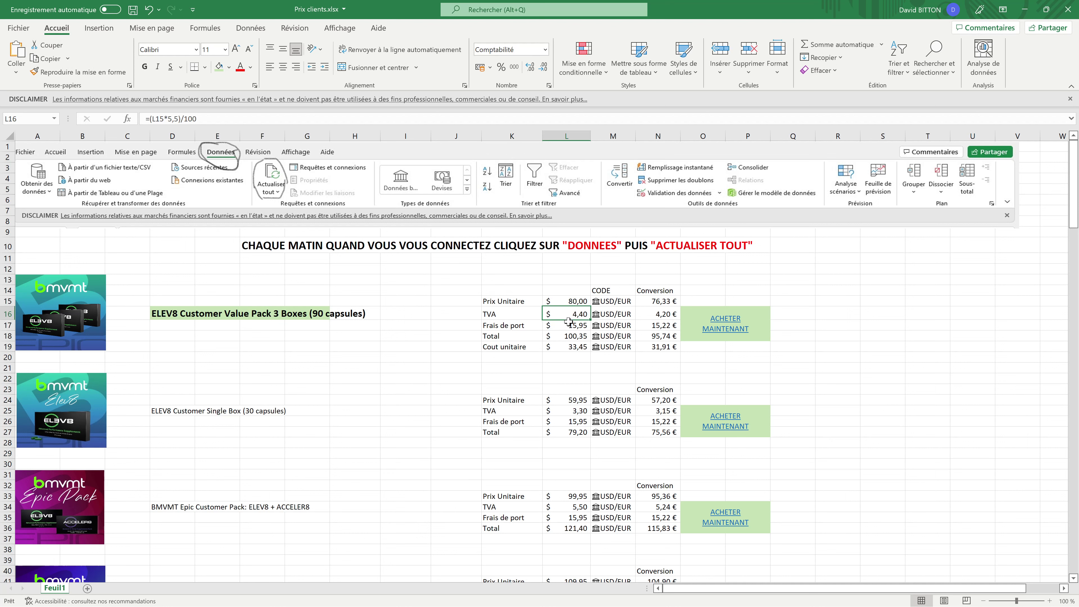
click(567, 326)
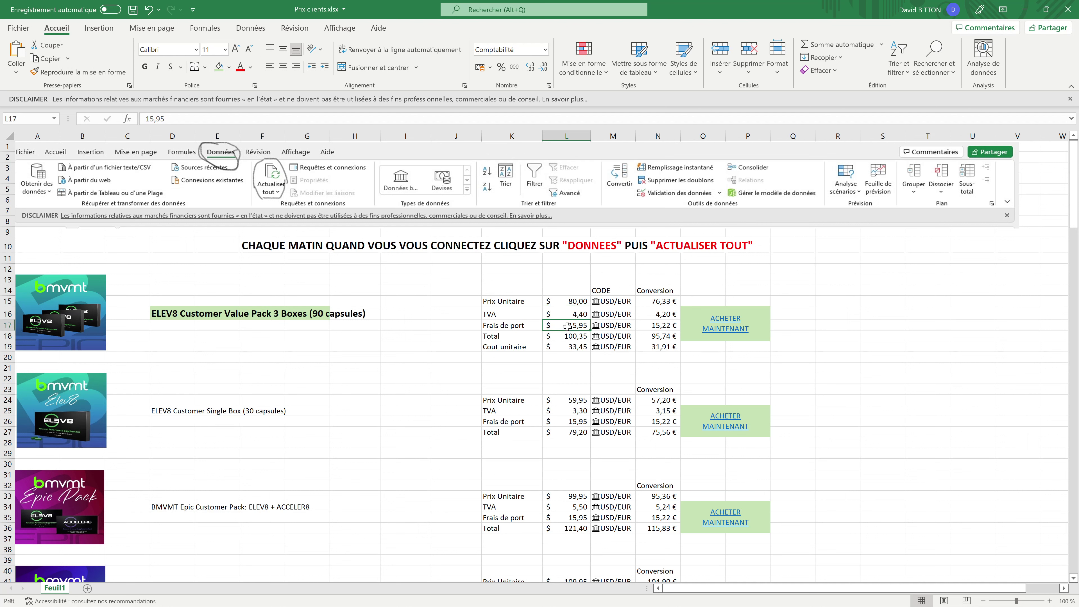
click(569, 334)
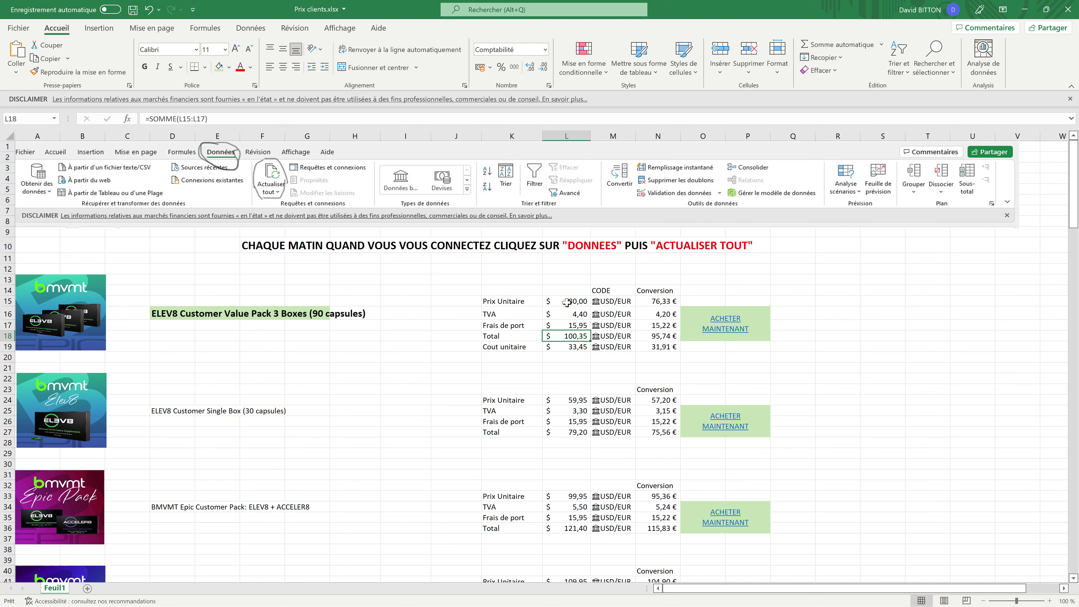
click(569, 347)
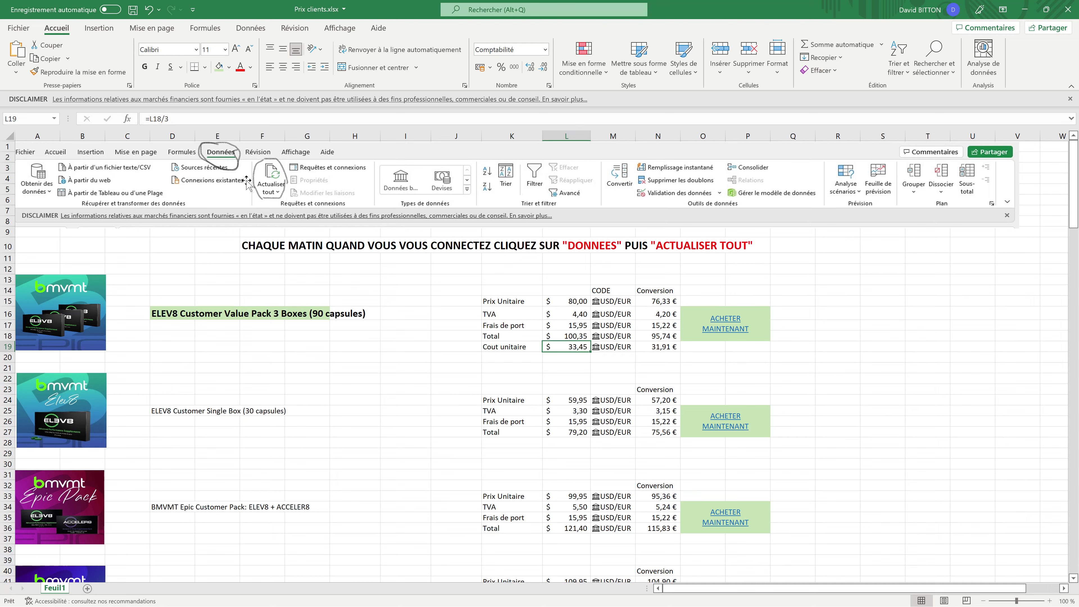
Run Actualiser tout from the Données tab so the first unit price updates to 76,29 €
click(23, 28)
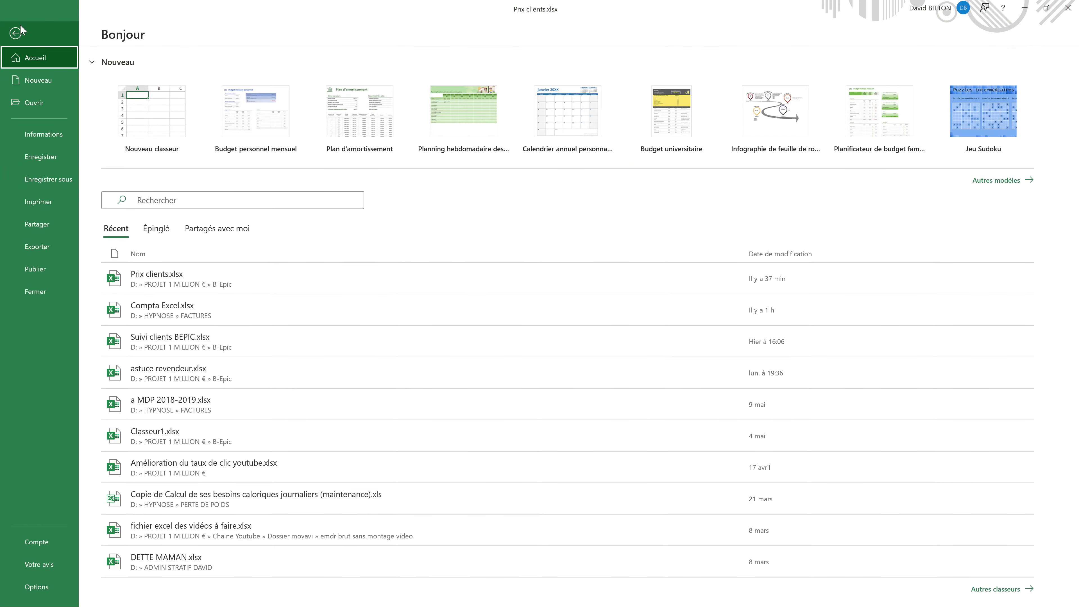
click(12, 34)
click(99, 28)
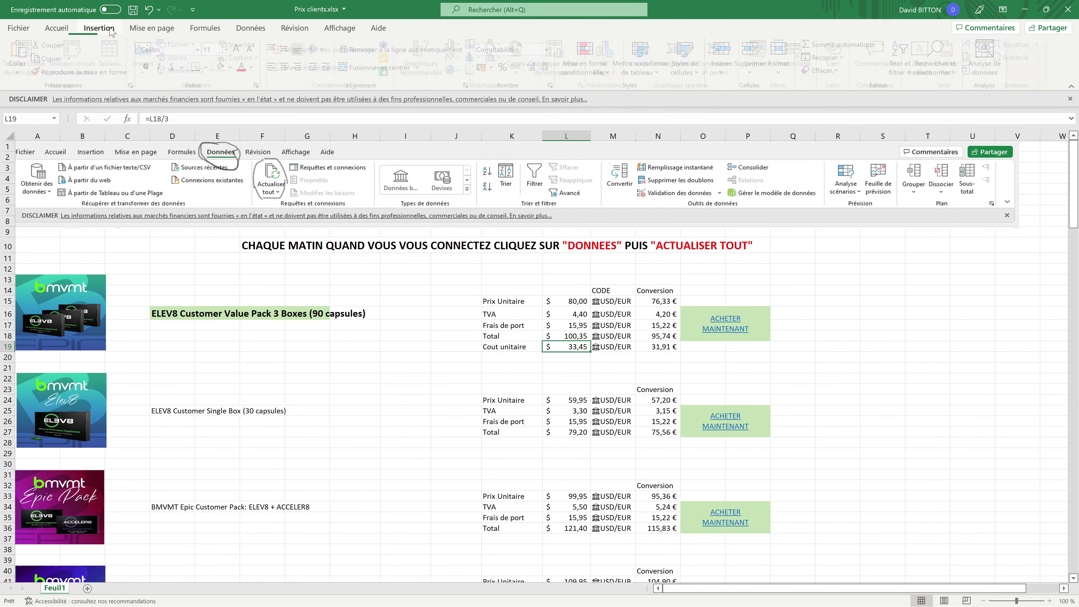
click(152, 28)
click(205, 28)
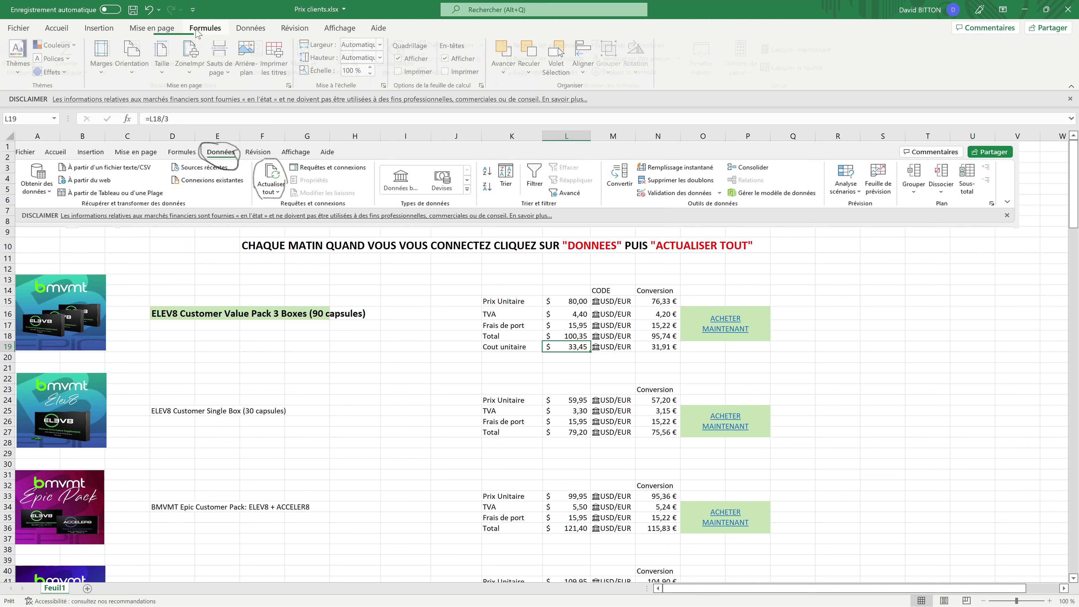
click(252, 29)
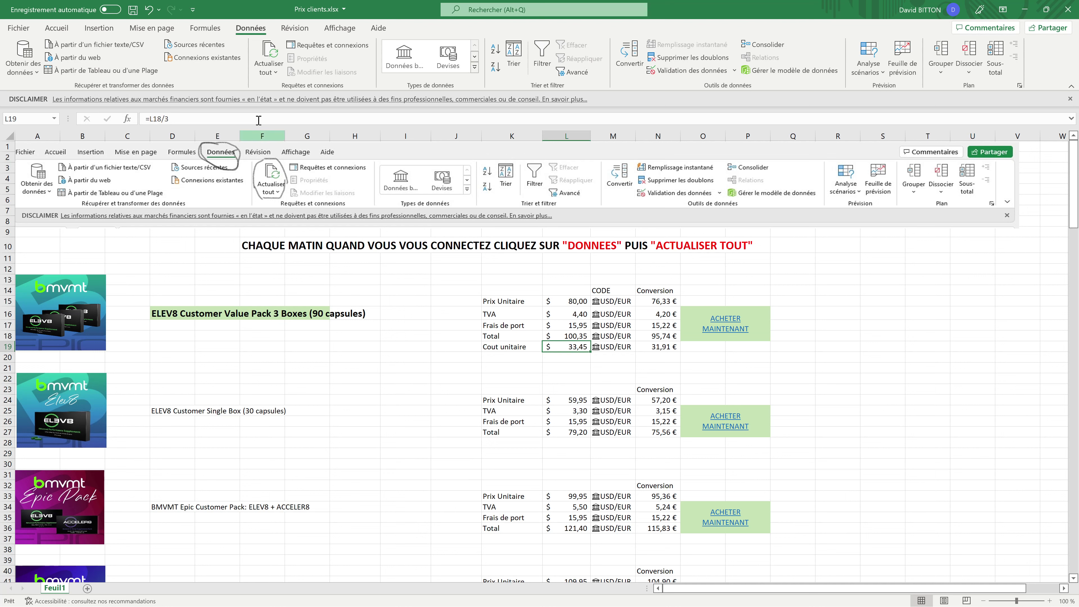
click(275, 73)
click(289, 90)
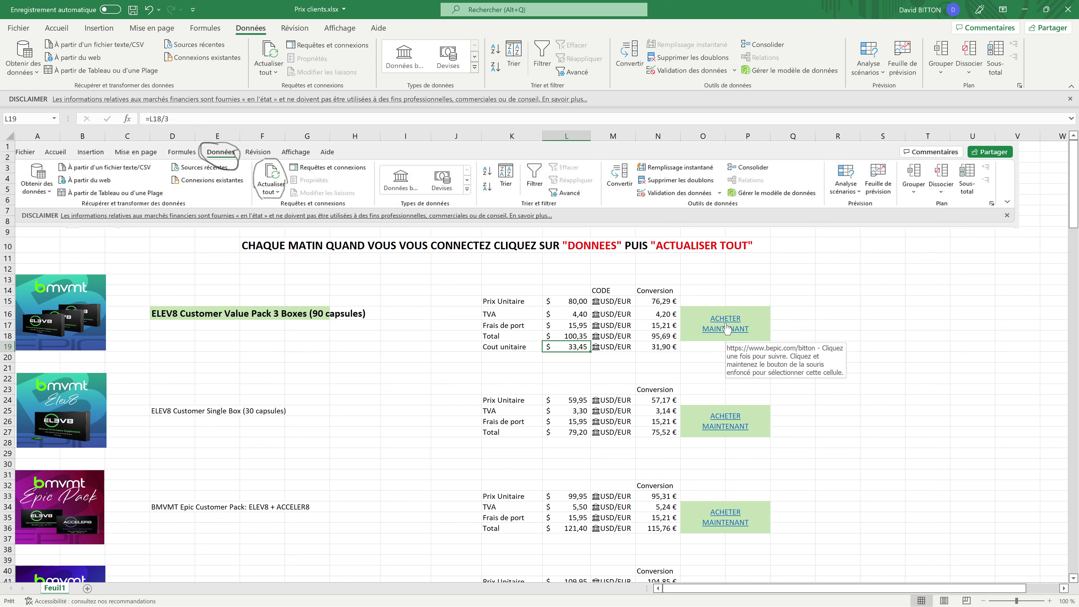
Copy the 'URL de votre site répliqué' address from the B-Epic dashboard in Firefox, then return to Excel
key(alt+Tab)
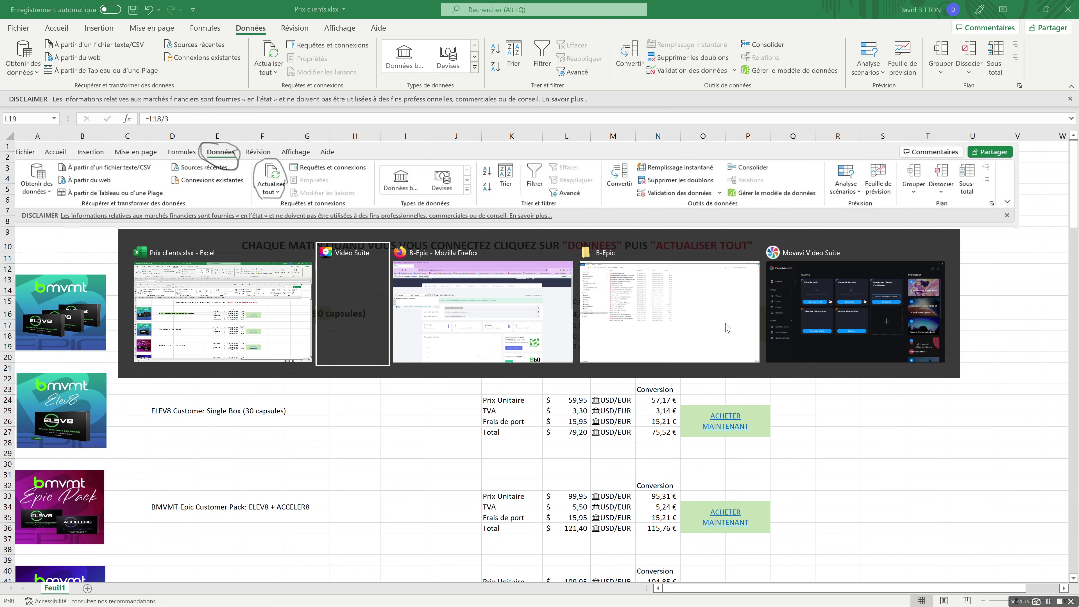
click(543, 274)
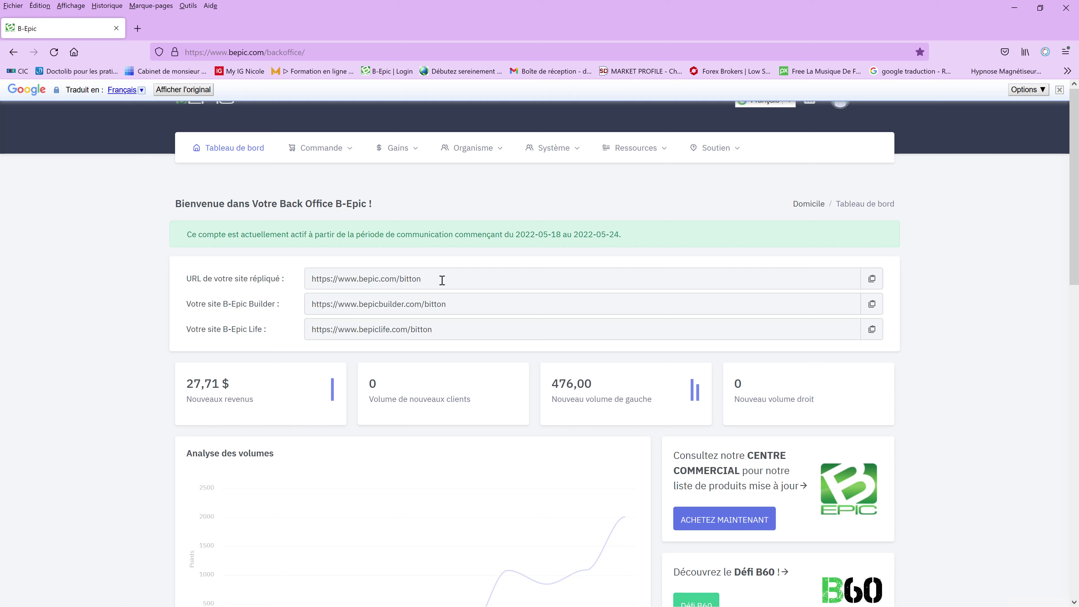
drag(444, 277, 224, 278)
key(ctrl+c)
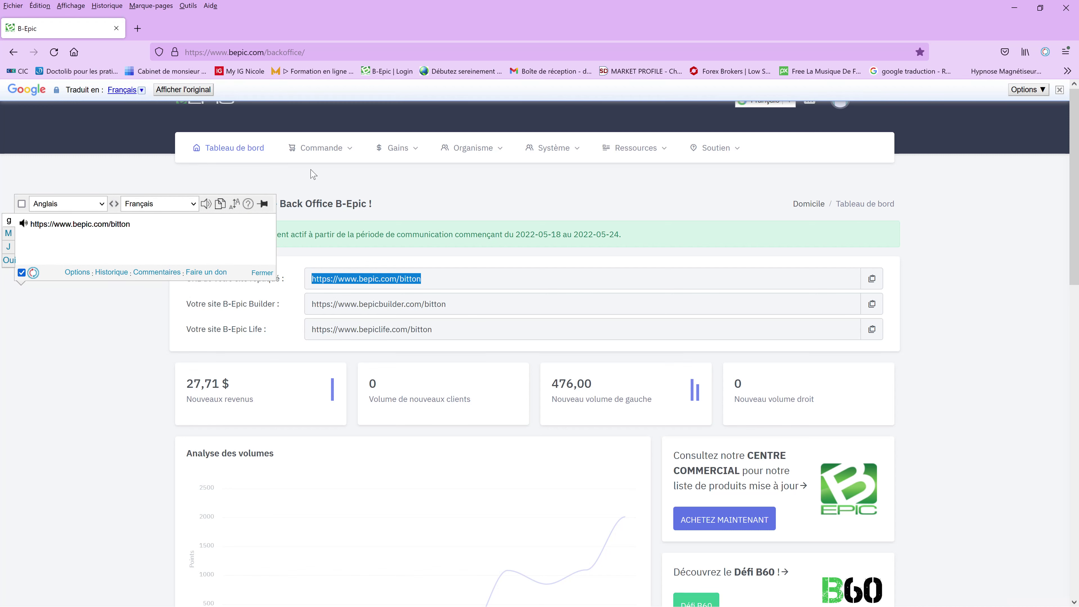
key(alt+Tab)
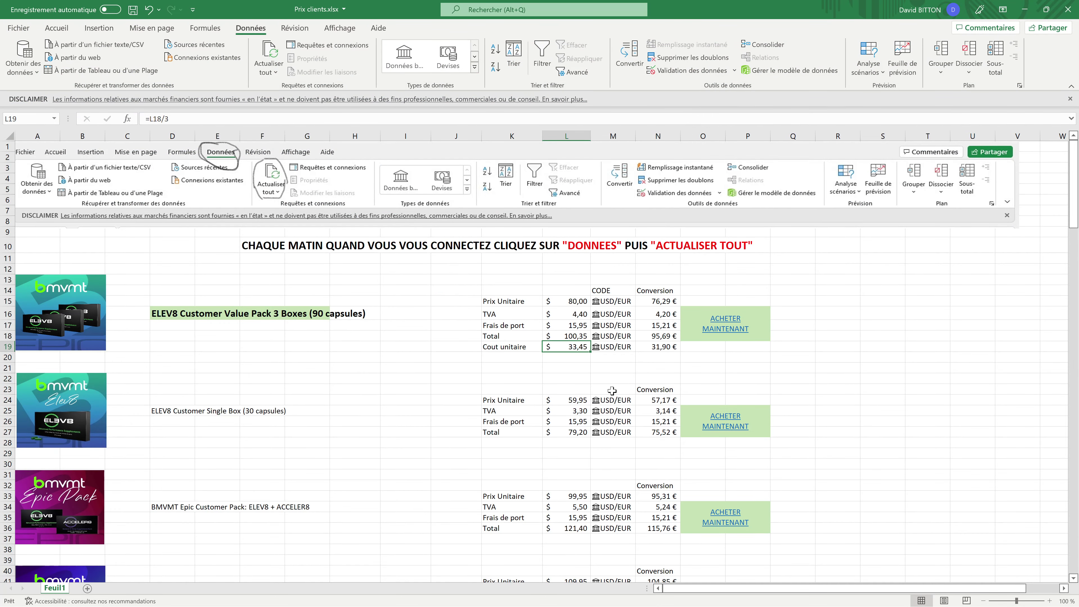
Hyperlink cell O97, the Restore Epic Pack's ACHETER MAINTENANT, to the pasted B-Epic shop URL
scroll(870, 422, down, 10)
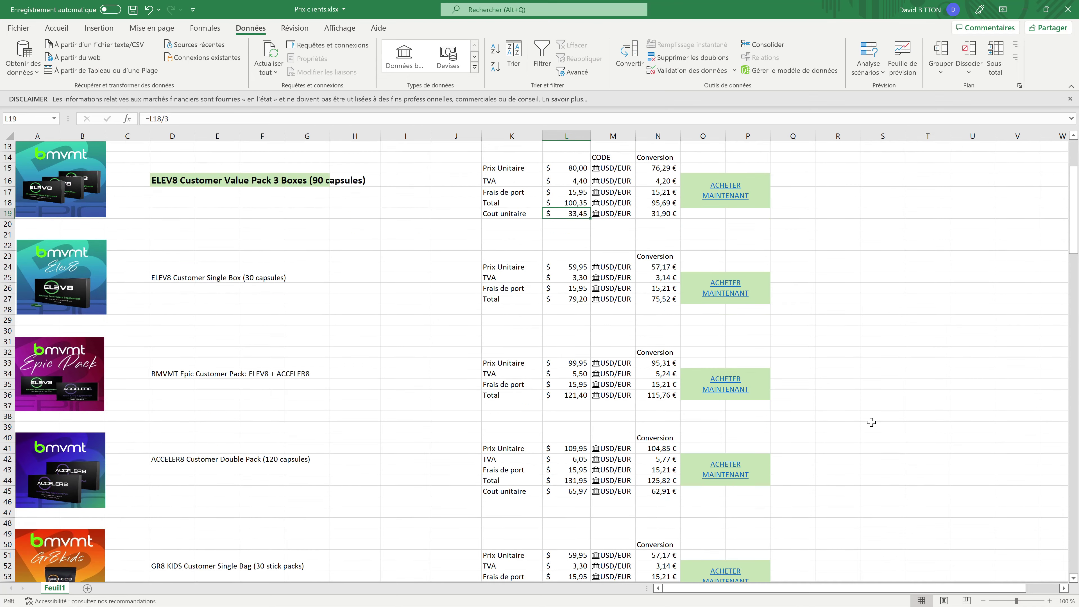
scroll(871, 422, down, 18)
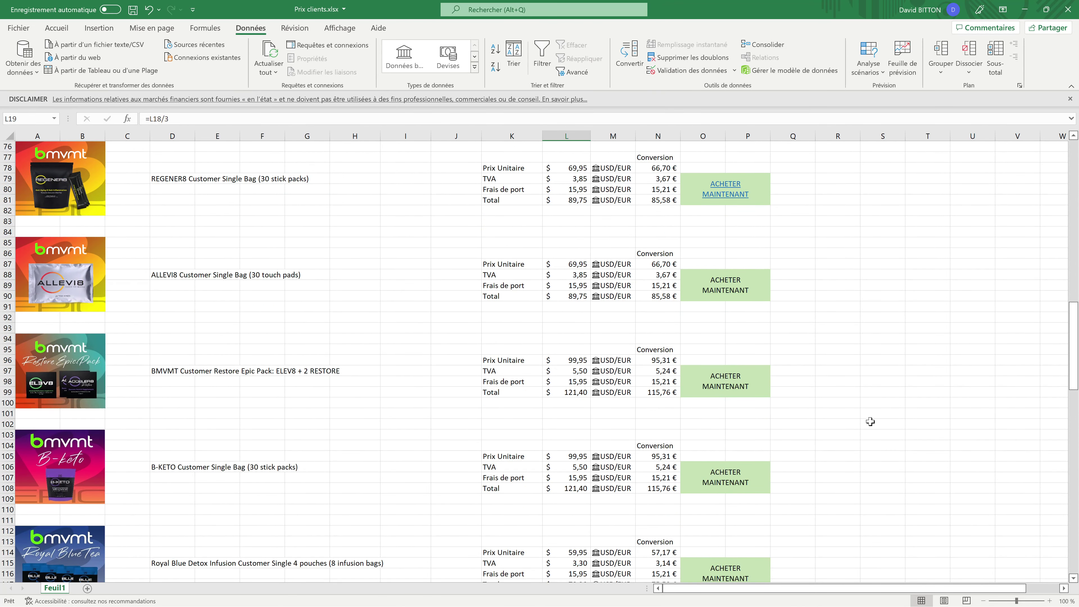
click(715, 283)
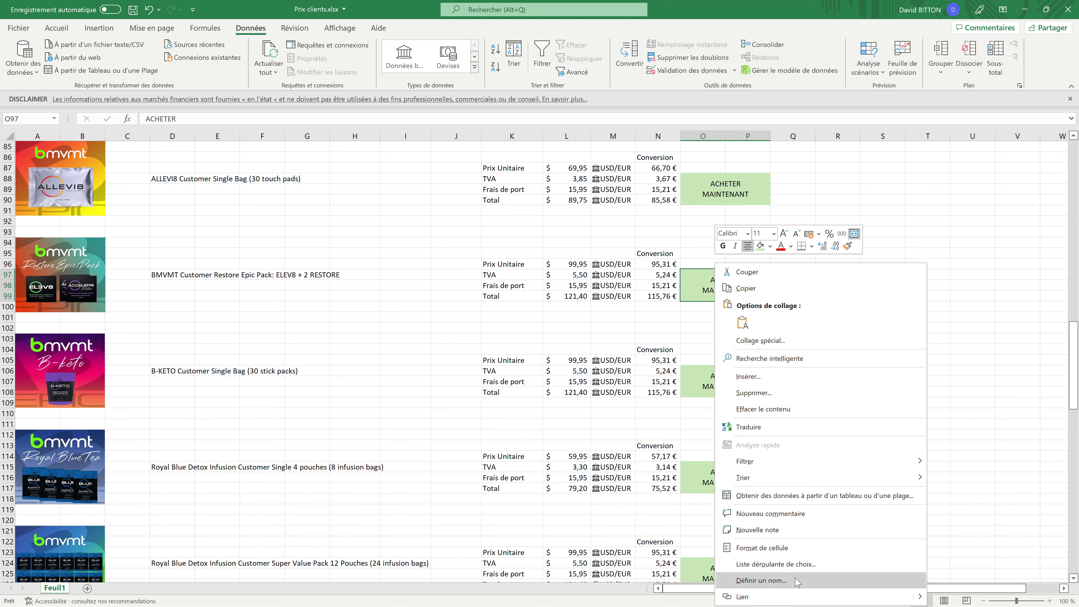
click(784, 597)
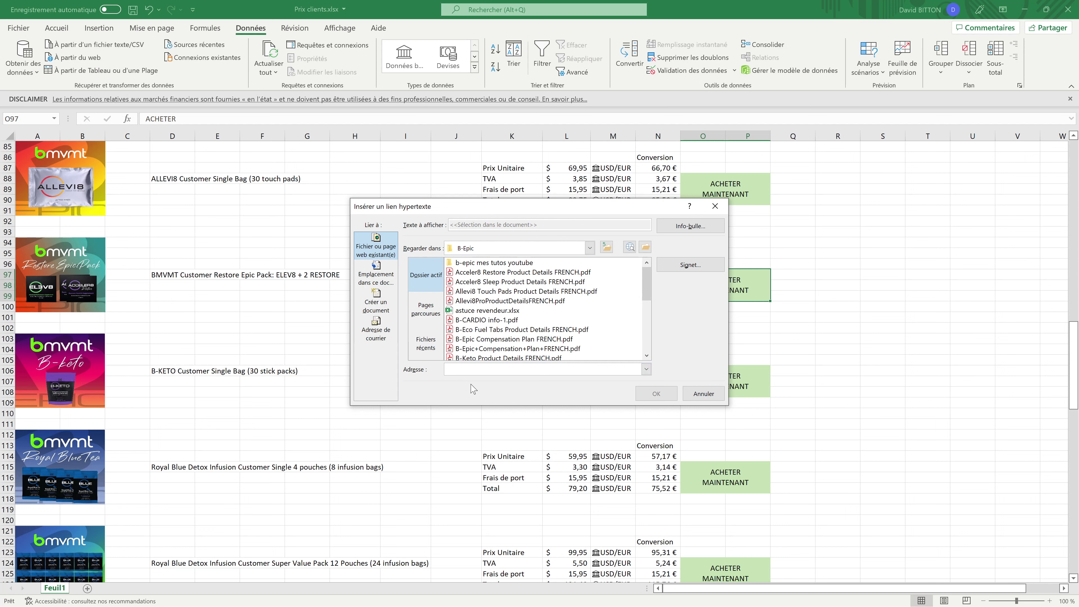
key(ctrl+v)
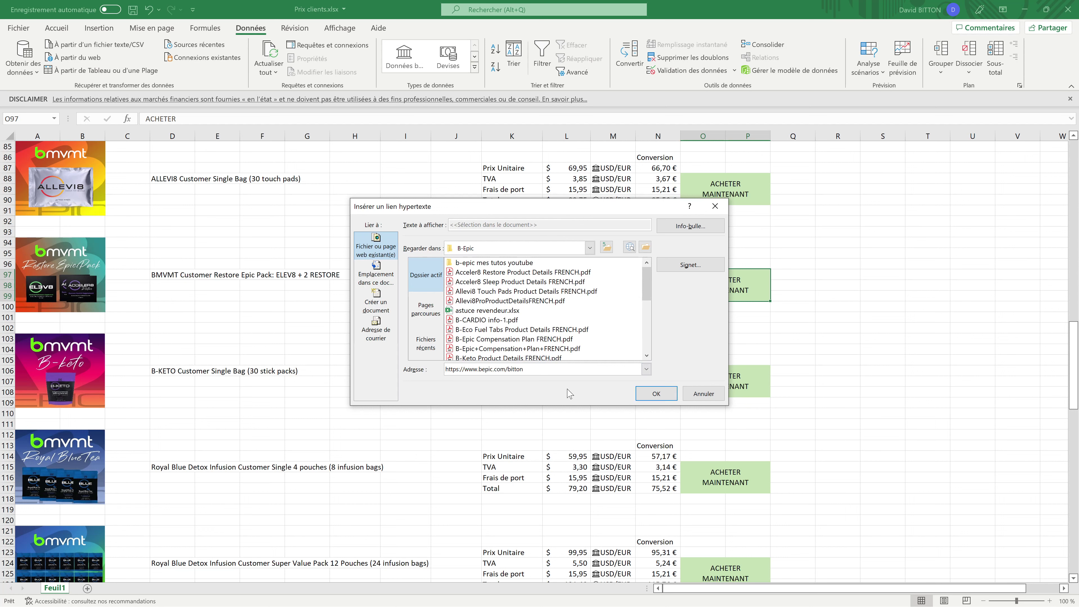
click(658, 395)
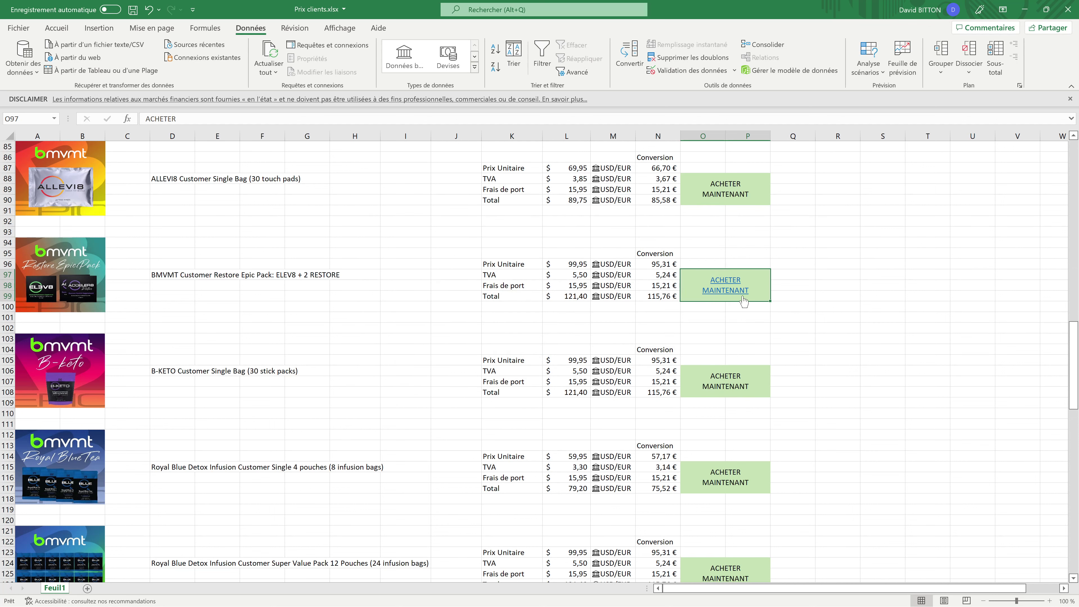
Hyperlink the B-KETO ACHETER MAINTENANT cell to the pasted shop URL
mouse_move(727, 300)
click(722, 382)
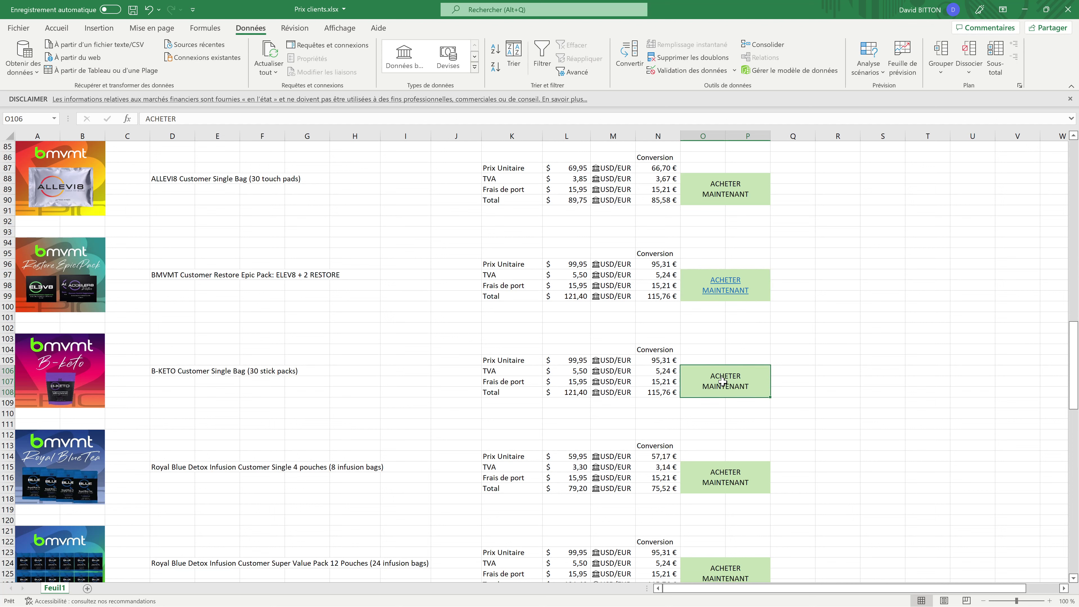
right_click(722, 382)
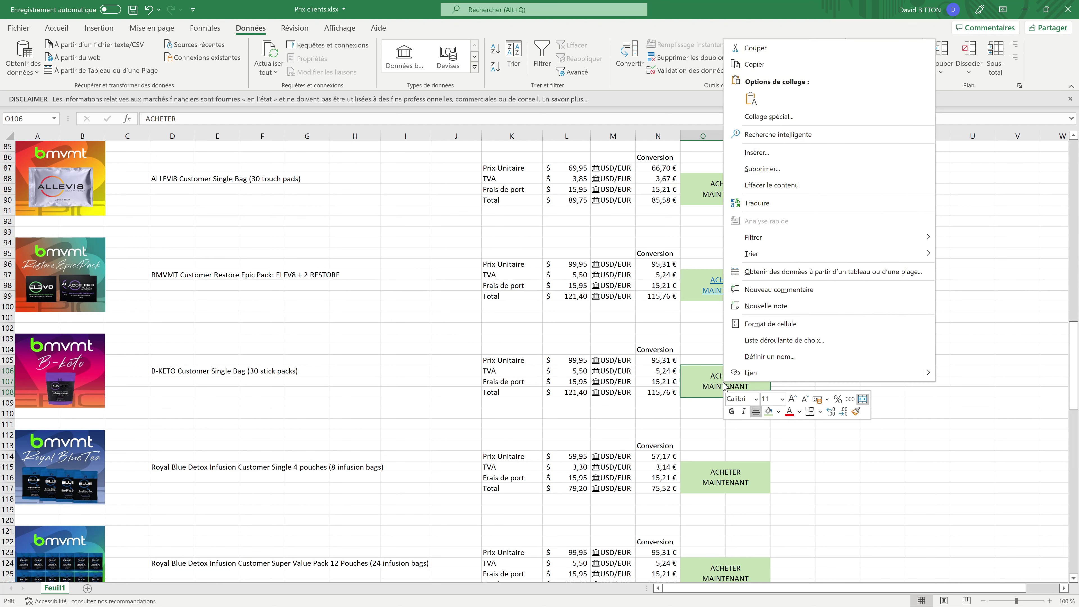
click(751, 374)
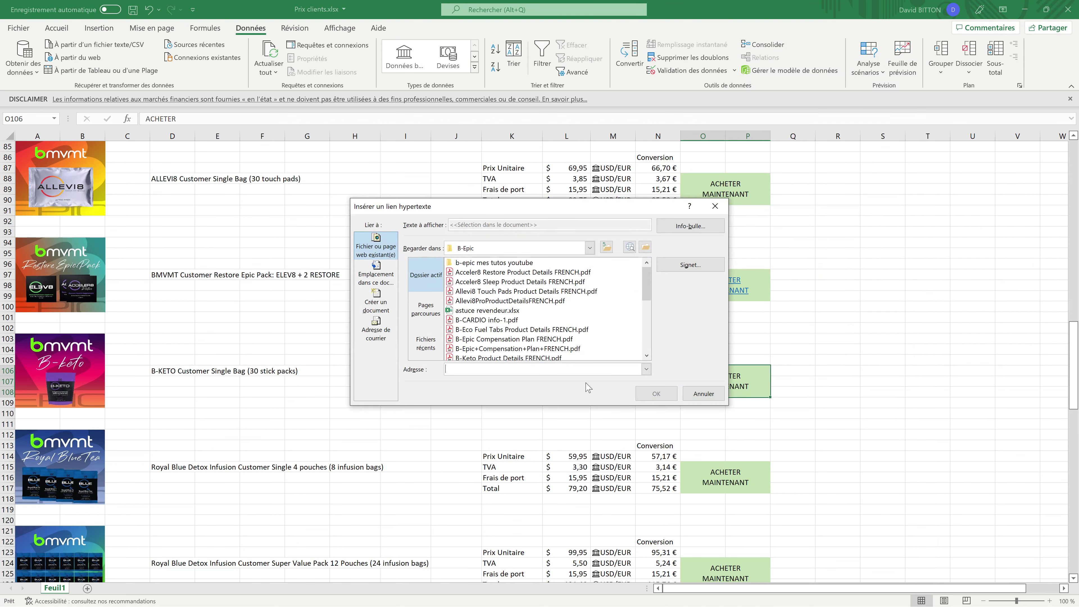
key(ctrl+v)
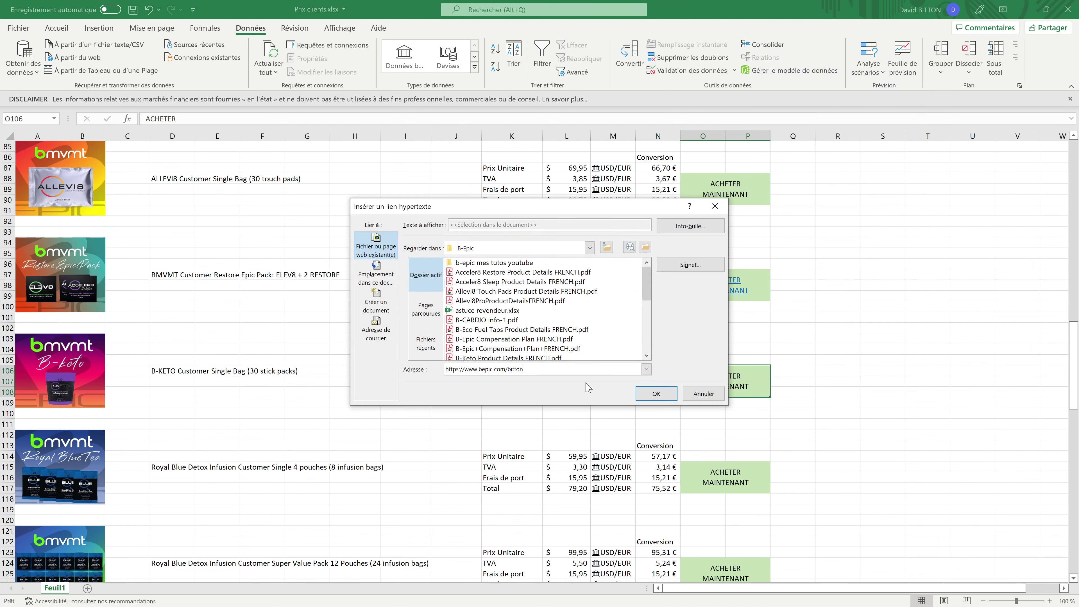
click(657, 395)
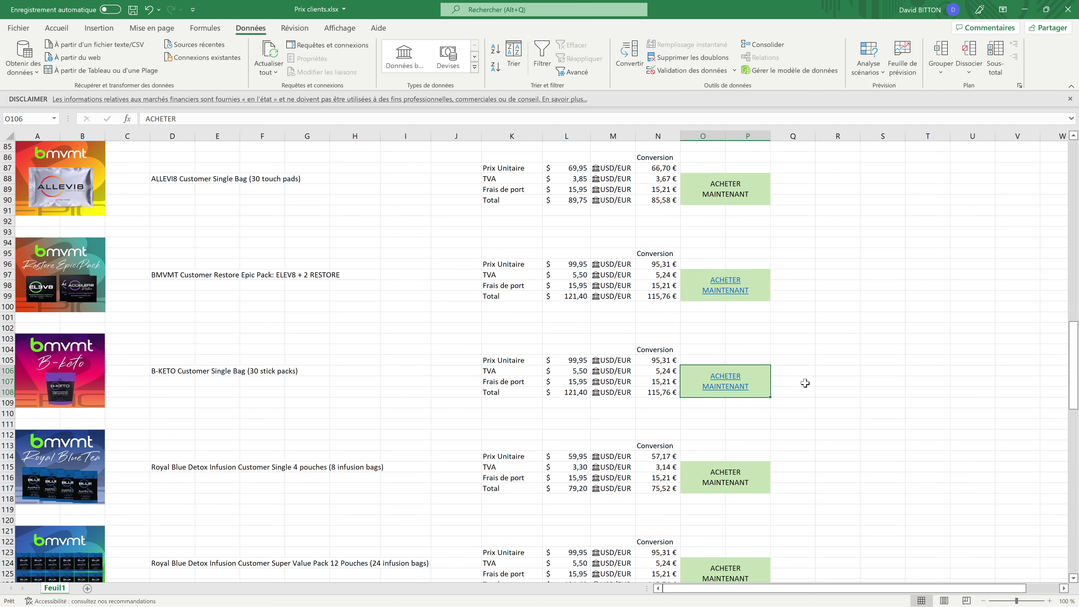
Link the Royal Blue Detox 4 pouches and Super Value Pack buy cells to the recent shop link
scroll(804, 385, down, 3)
scroll(804, 385, down, 2)
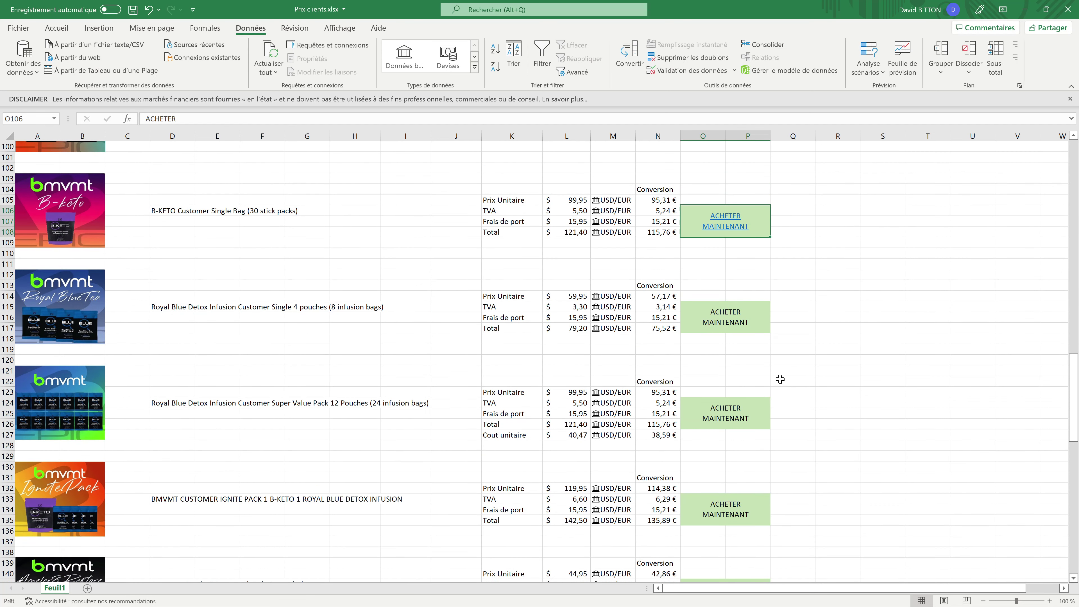
click(722, 317)
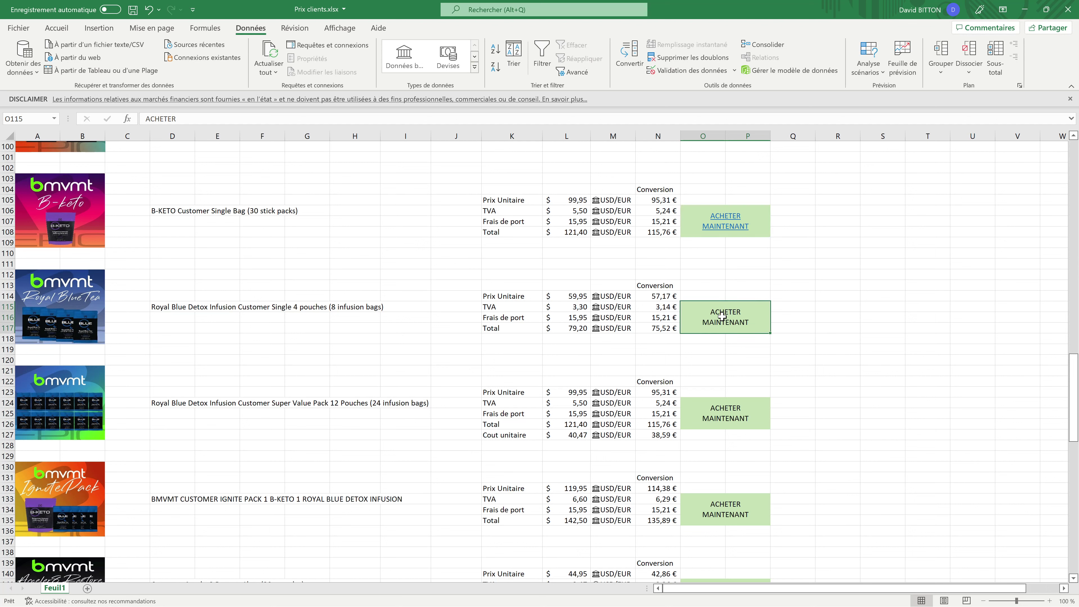
right_click(723, 320)
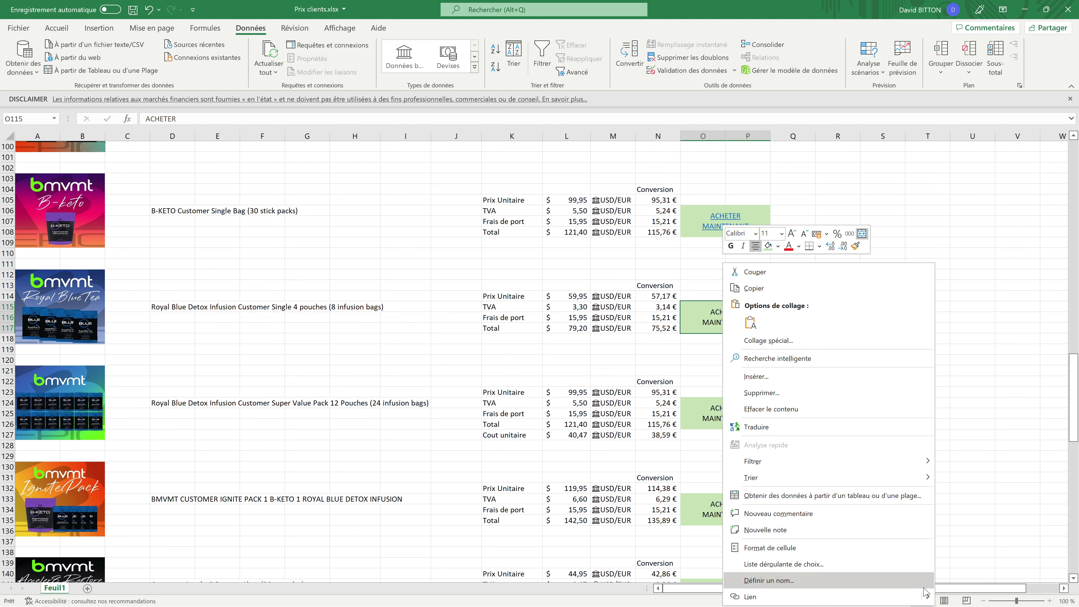
mouse_move(927, 597)
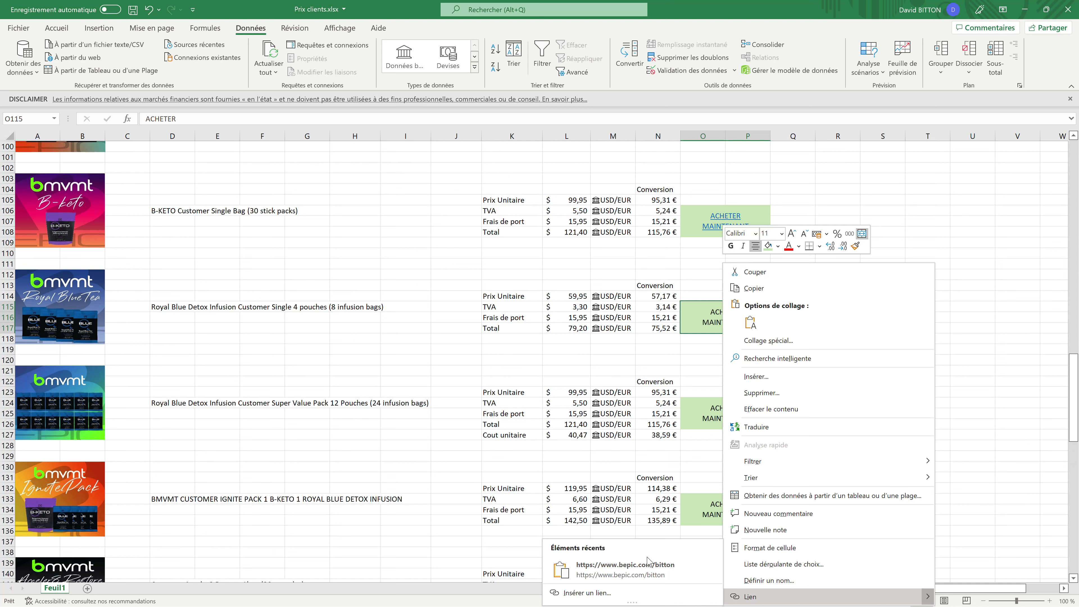
click(641, 573)
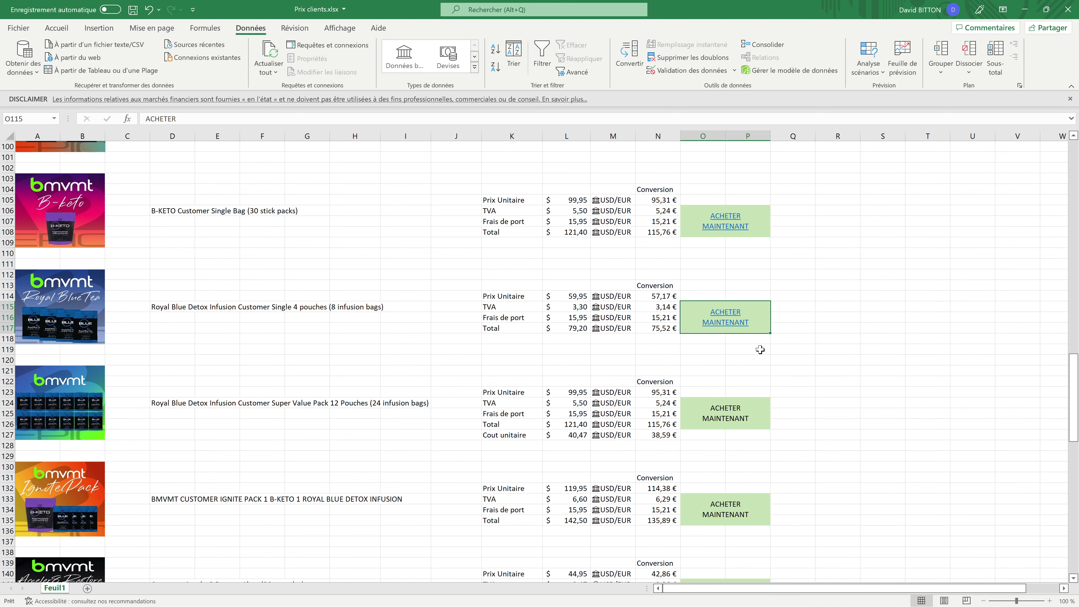
scroll(827, 359, down, 5)
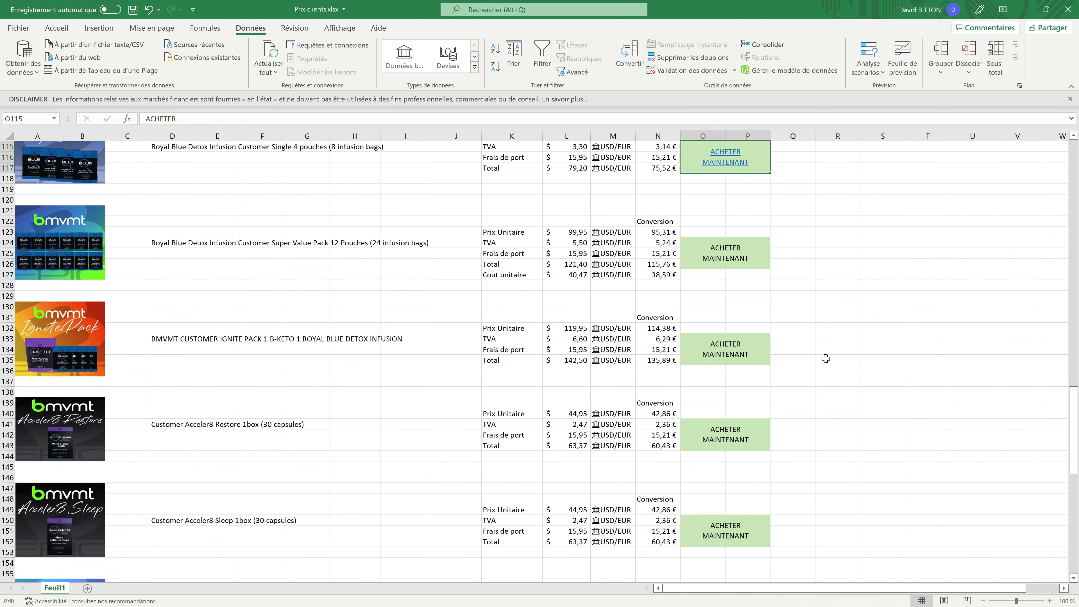
click(729, 257)
scroll(724, 196, down, 2)
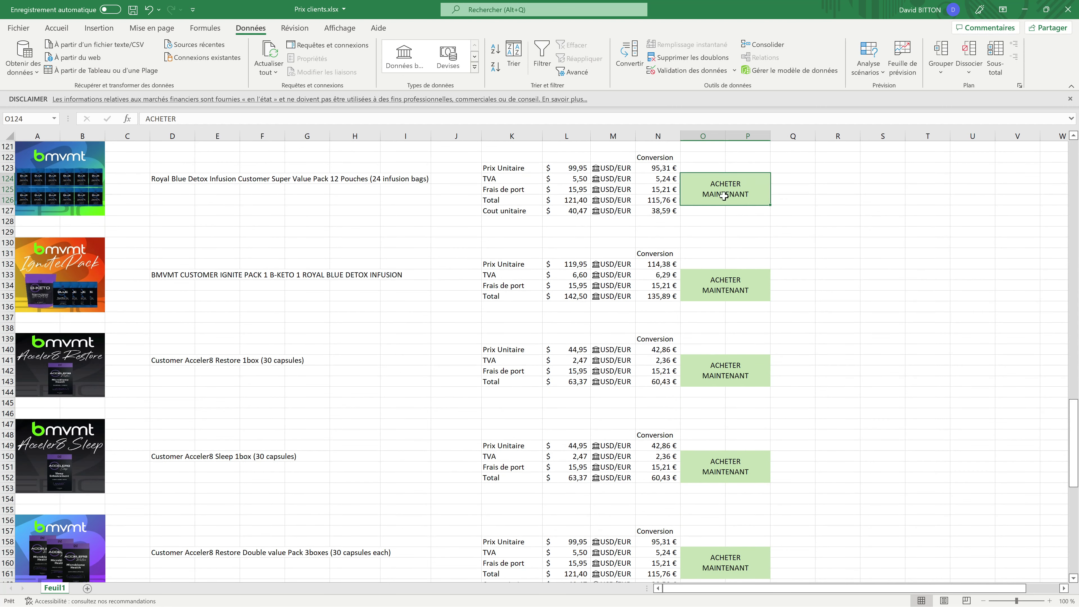
right_click(723, 191)
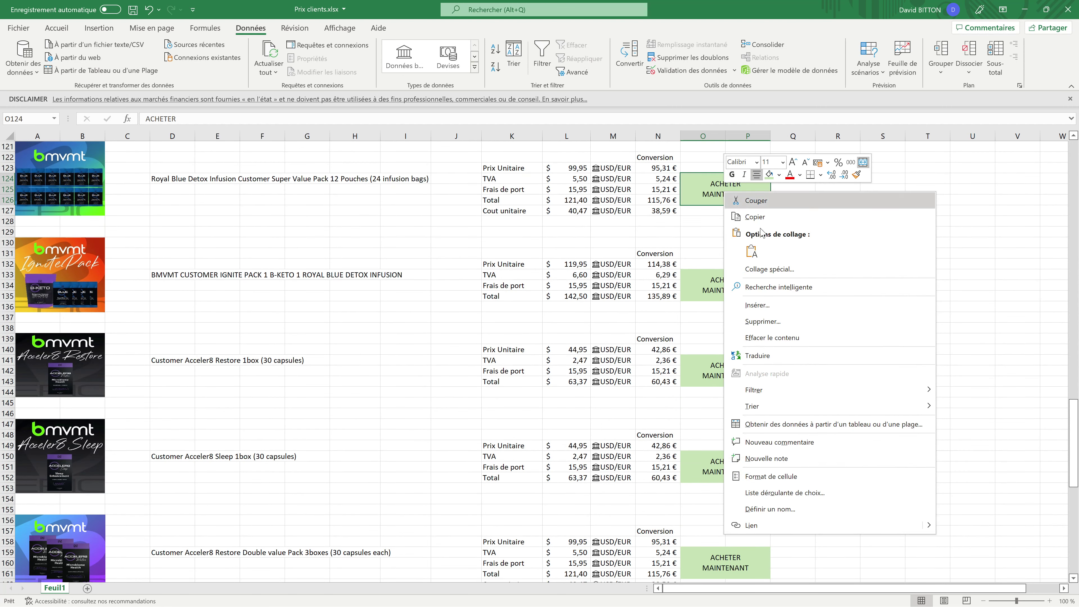
mouse_move(930, 526)
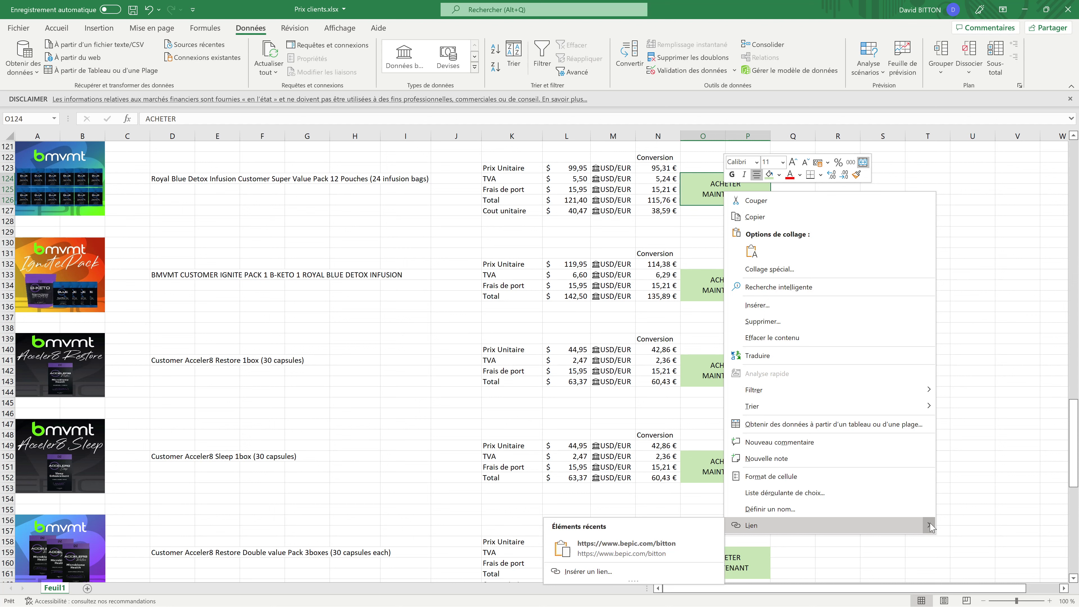
click(658, 548)
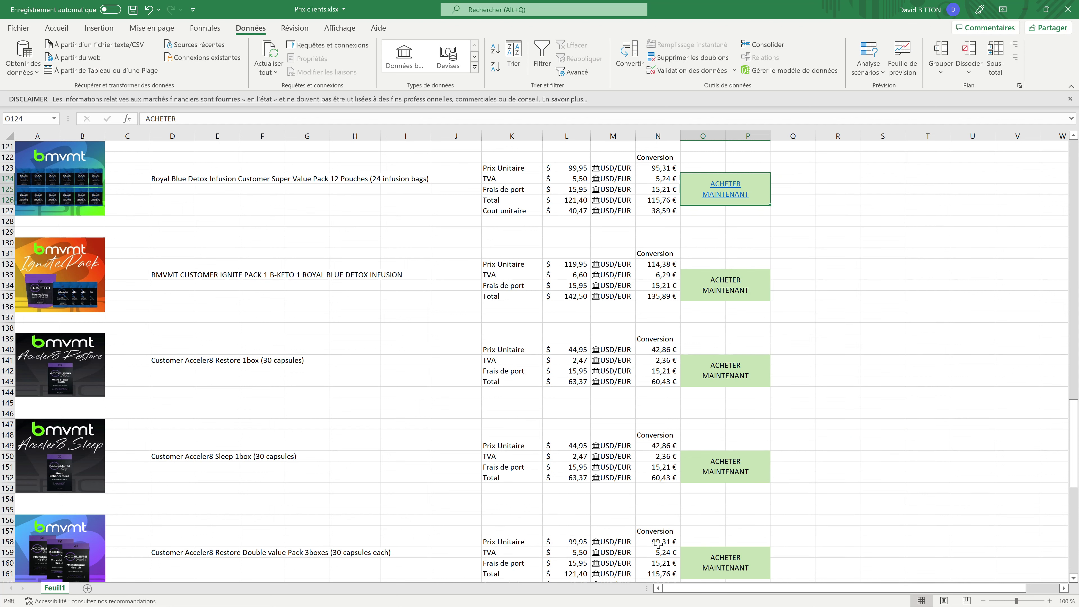
Link the Ignite Pack and Acceler8 Restore 1box buy cells to the shop page
click(735, 285)
right_click(736, 284)
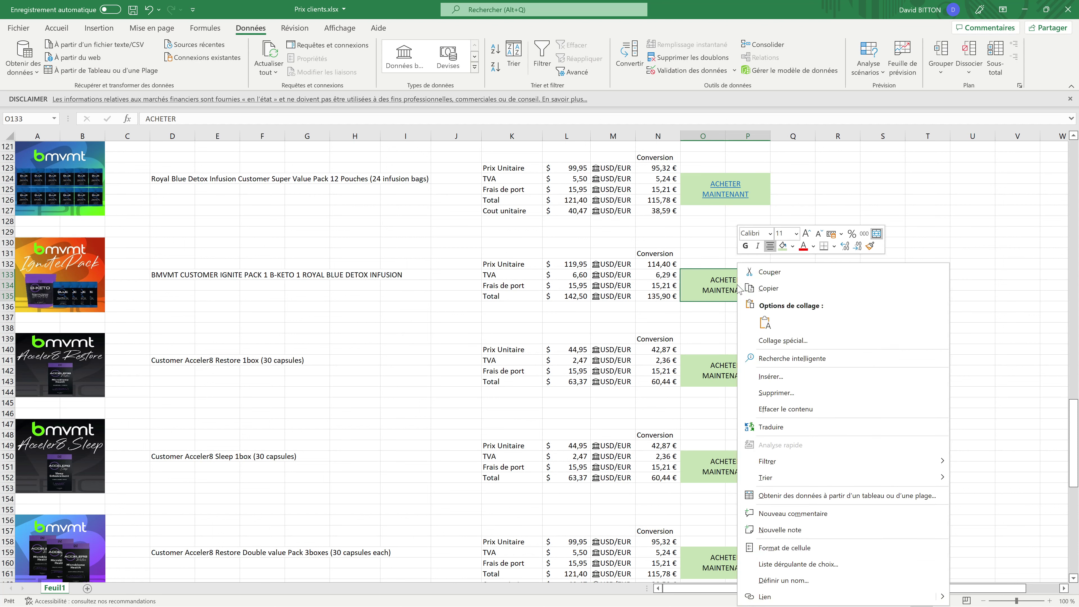
mouse_move(941, 596)
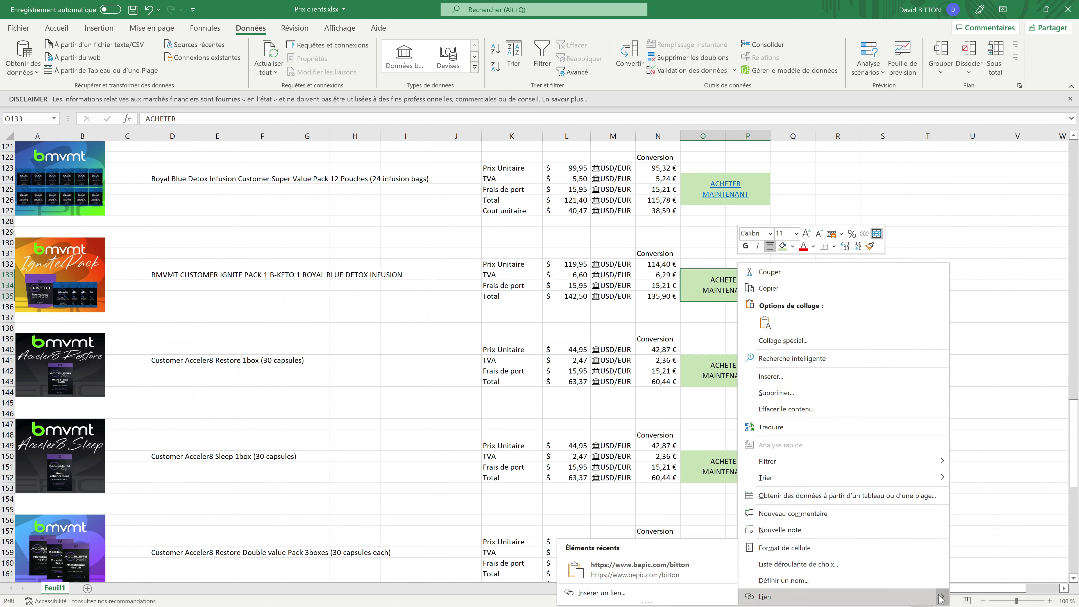
click(680, 569)
click(731, 372)
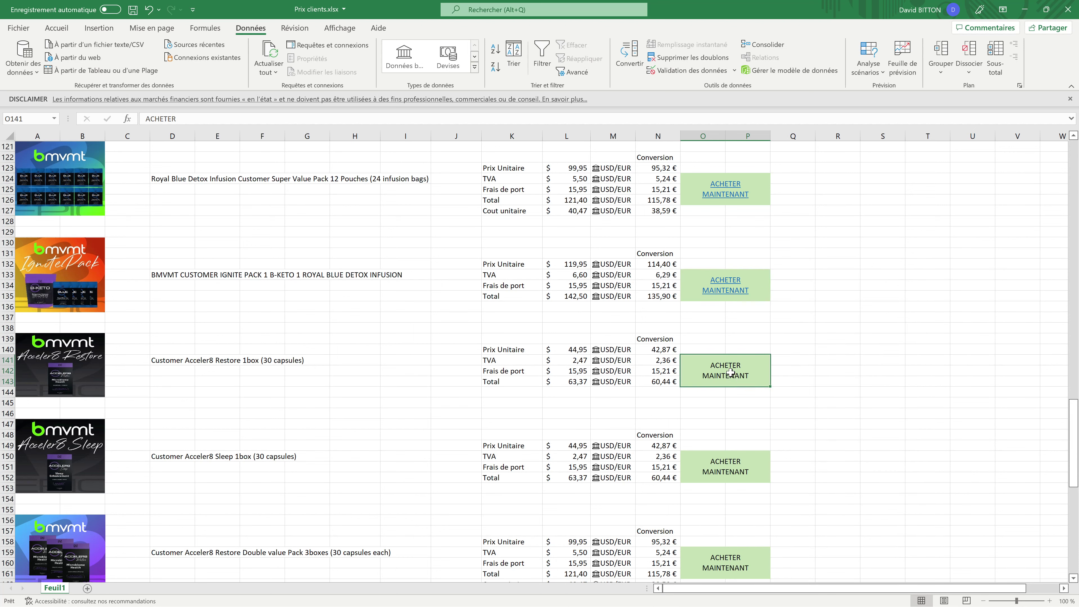
right_click(730, 372)
mouse_move(937, 366)
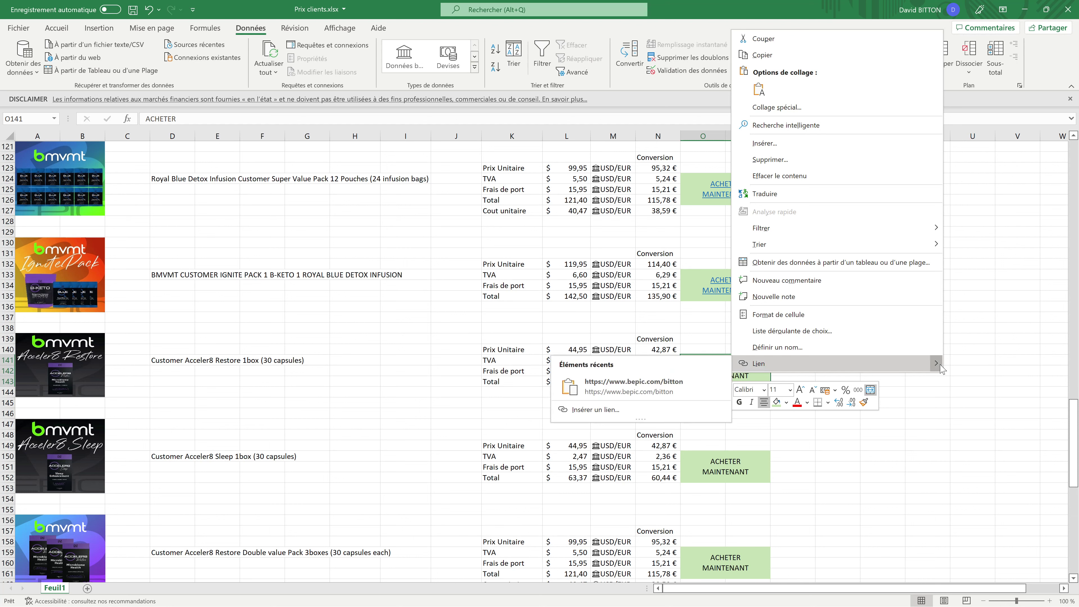
click(677, 382)
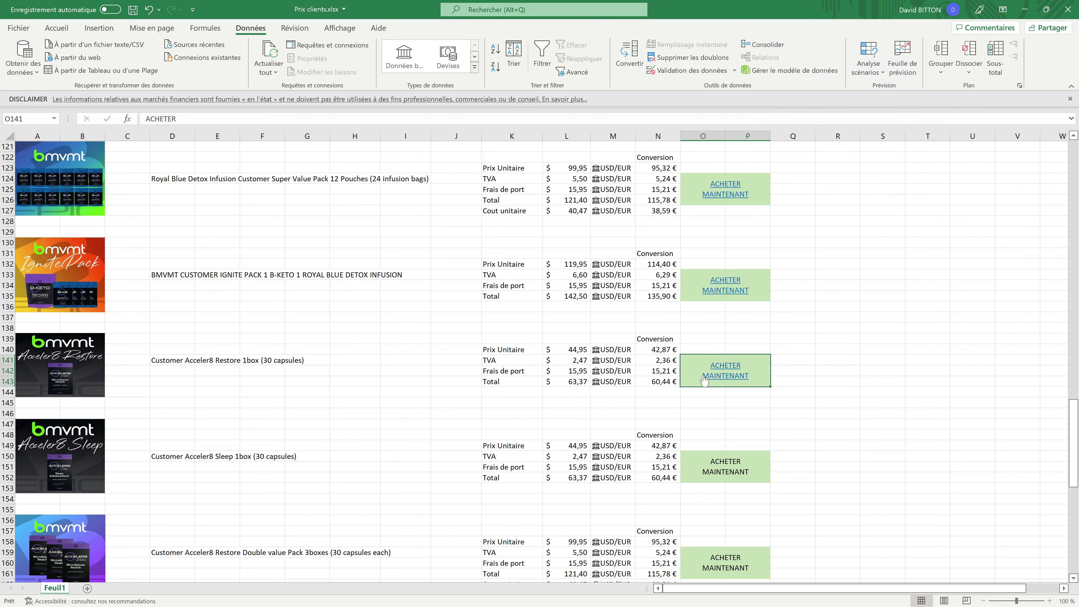
Link the Acceler8 Sleep 1box buy cell to the shop page and save the workbook
scroll(846, 366, down, 1)
scroll(847, 366, down, 6)
click(744, 278)
right_click(744, 277)
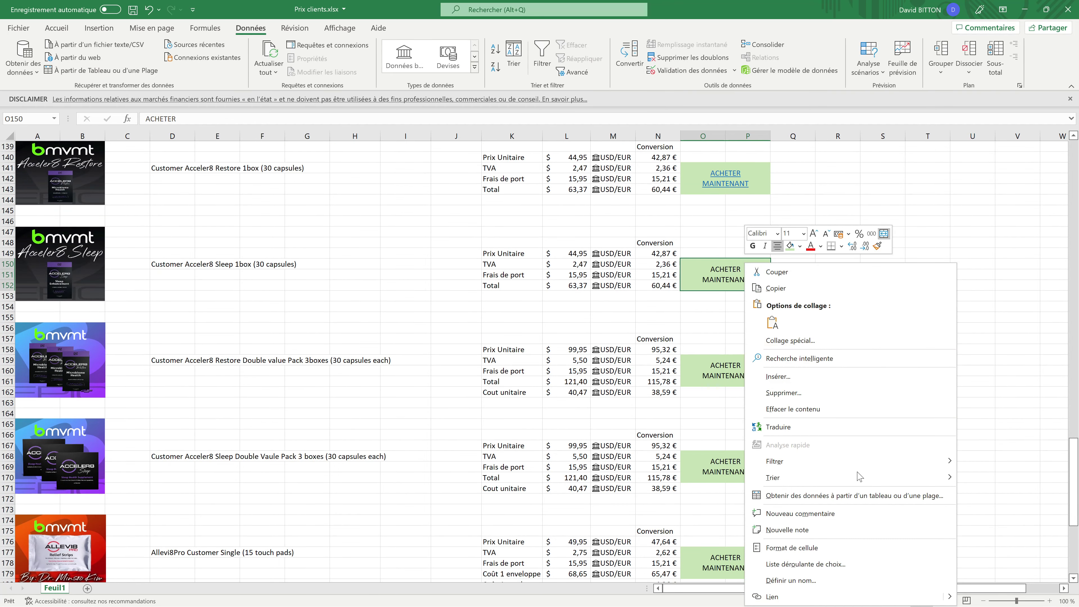
mouse_move(951, 597)
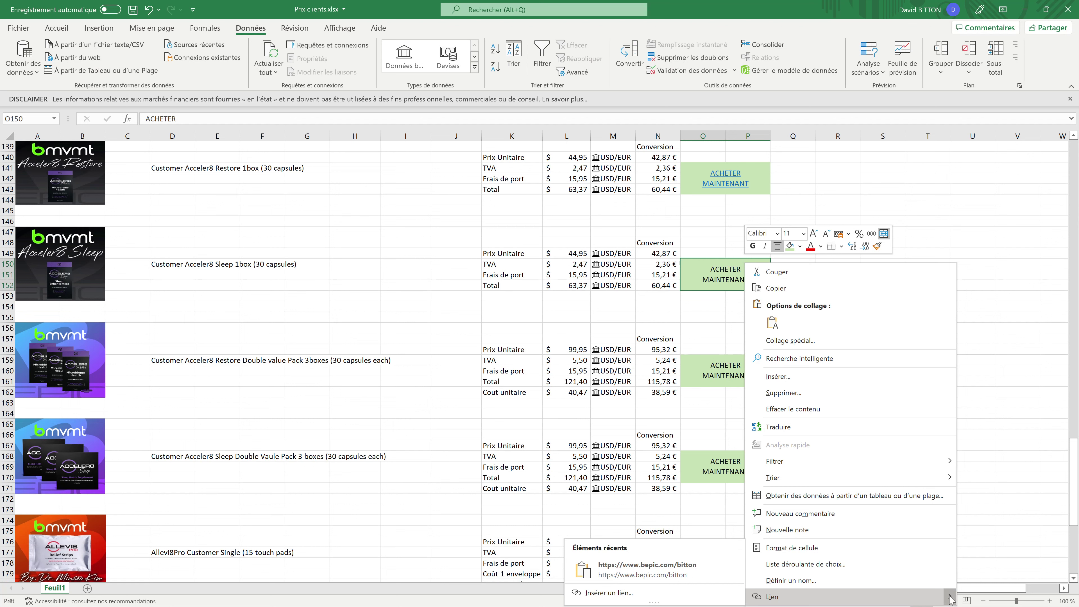
click(668, 571)
click(865, 364)
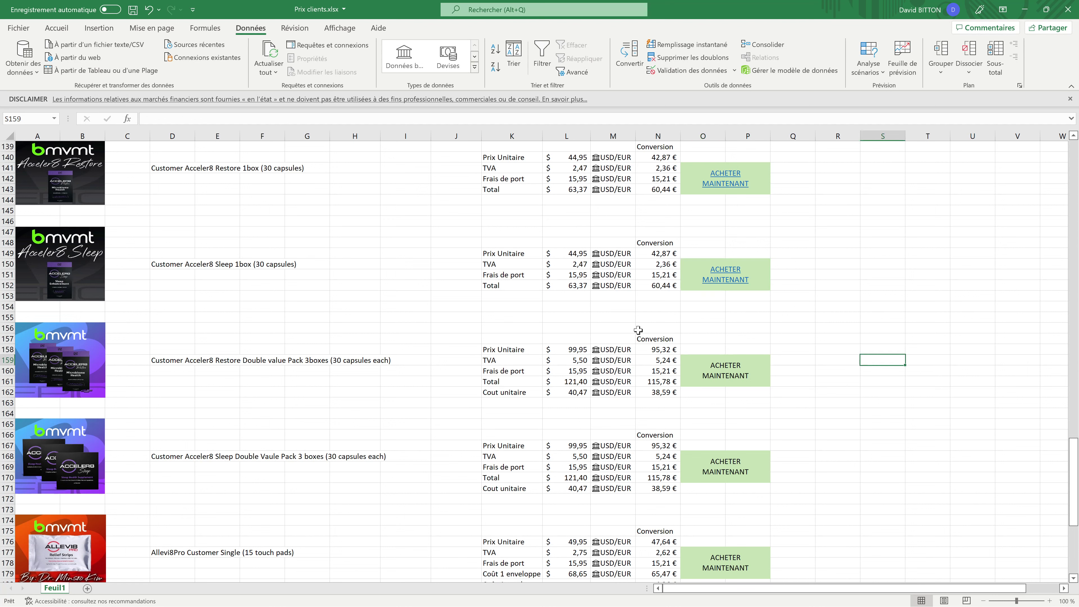
click(139, 10)
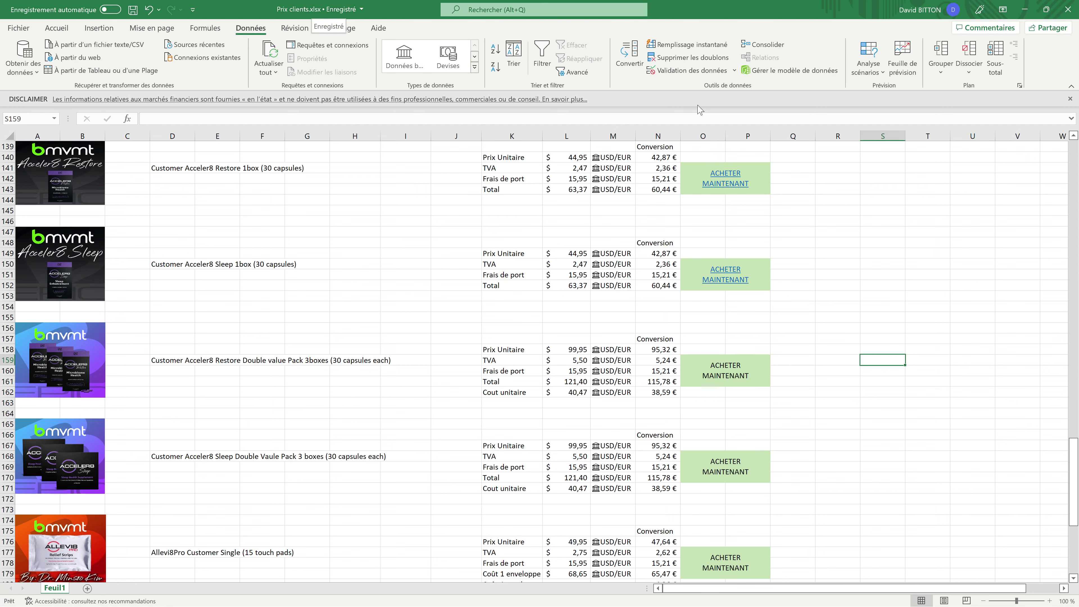
Close the Prix clients workbook window
click(1067, 10)
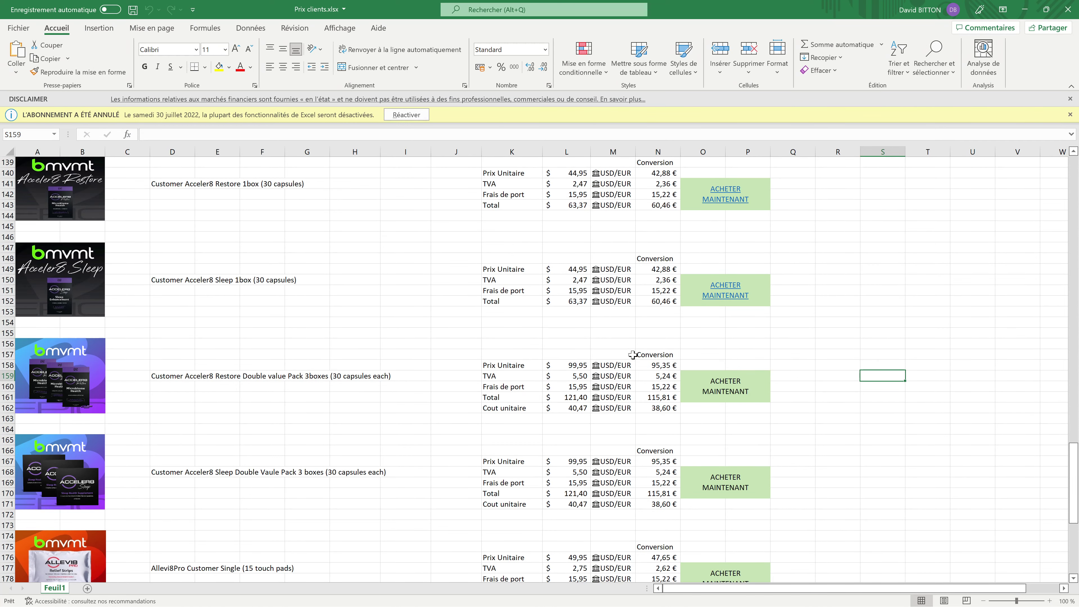
Run Actualiser tout and review the updated euro values, e.g. shipping 15,21 €
scroll(633, 356, up, 4)
scroll(634, 355, up, 20)
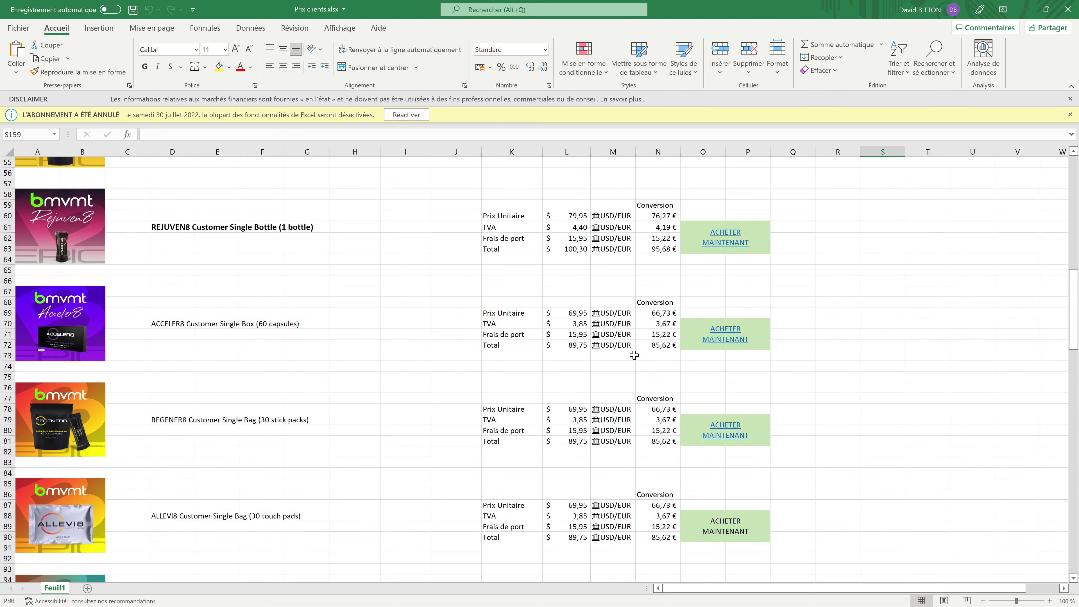
scroll(633, 355, up, 18)
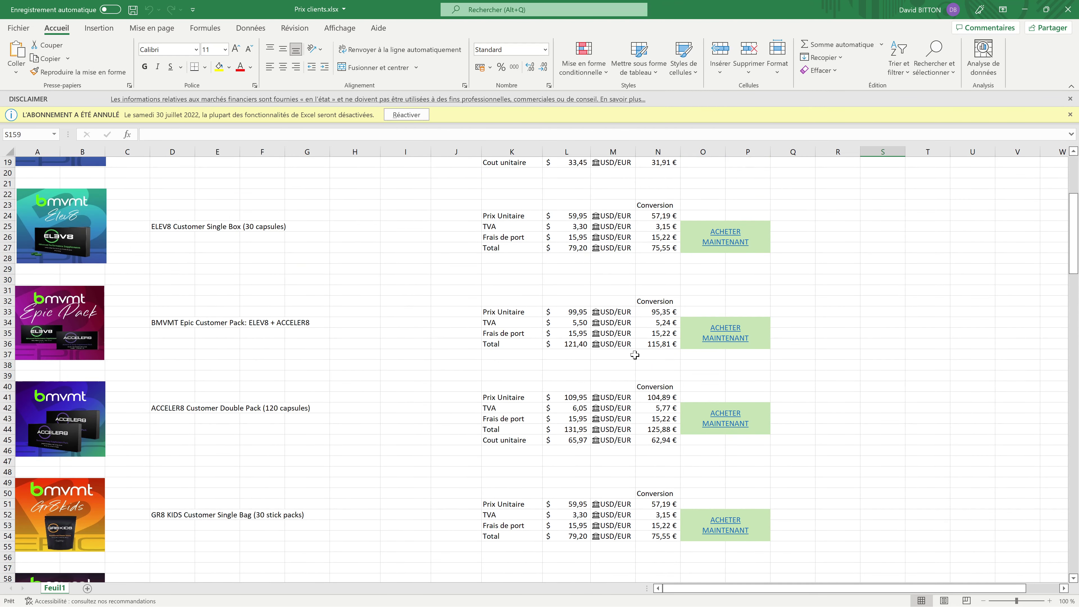
scroll(635, 355, down, 2)
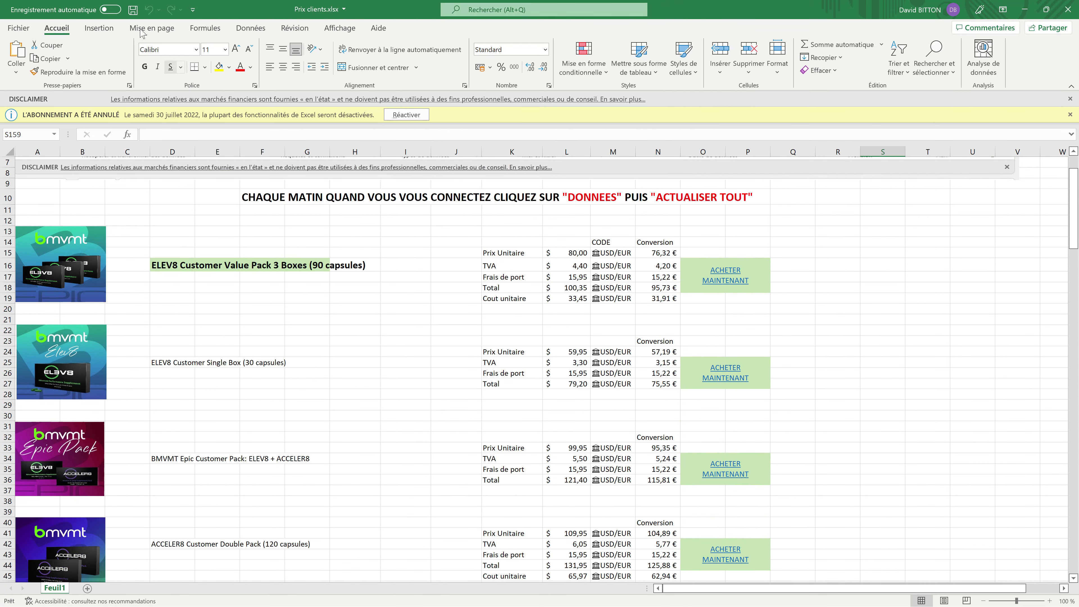
click(251, 28)
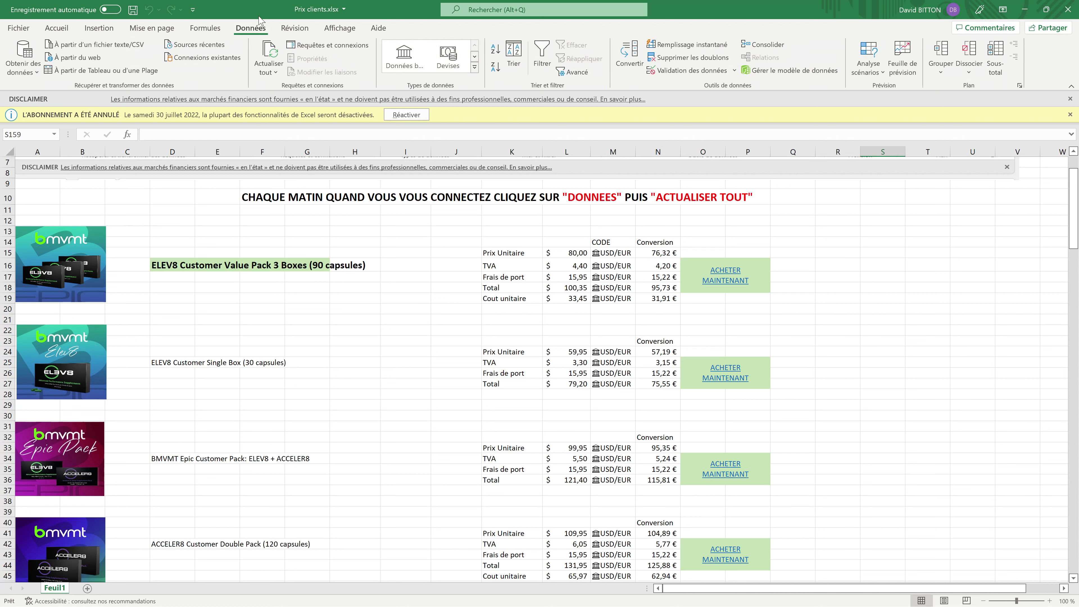
click(276, 73)
click(283, 89)
scroll(805, 338, down, 13)
scroll(748, 365, down, 17)
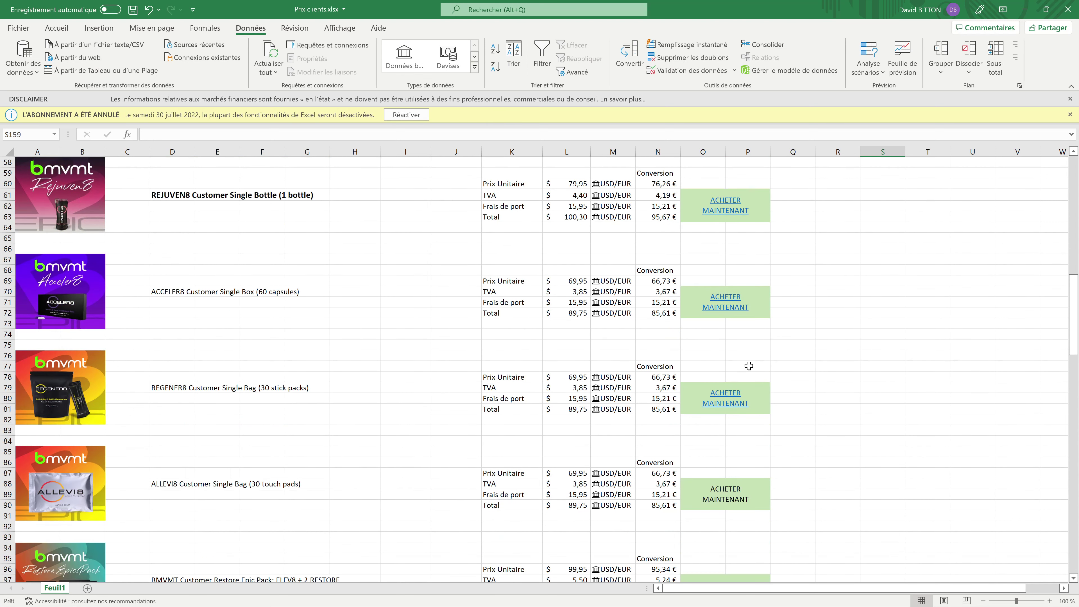
scroll(749, 369, down, 2)
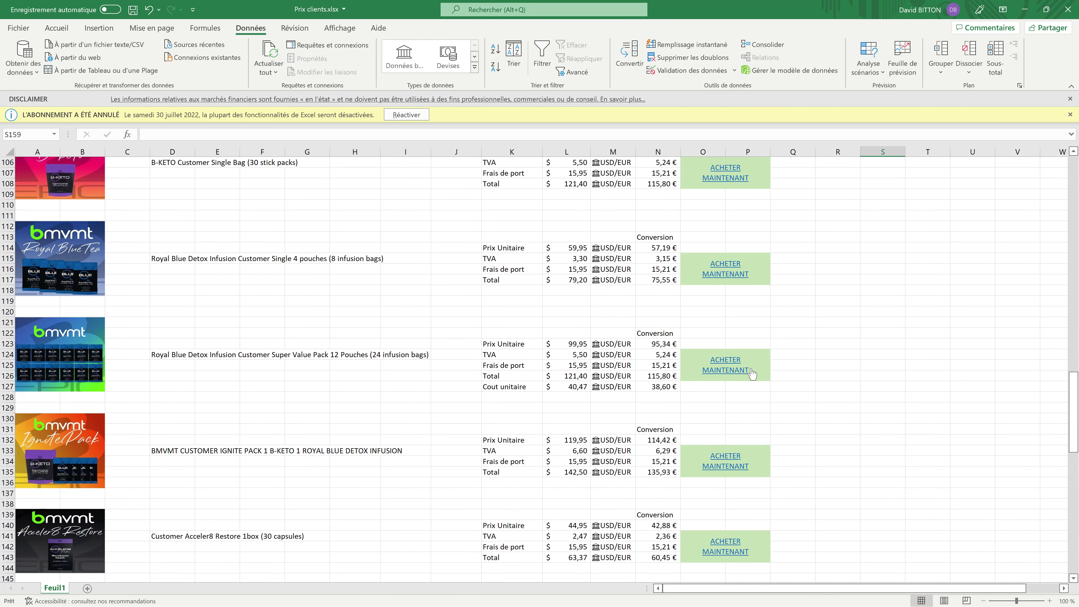
scroll(830, 380, up, 9)
scroll(830, 381, up, 3)
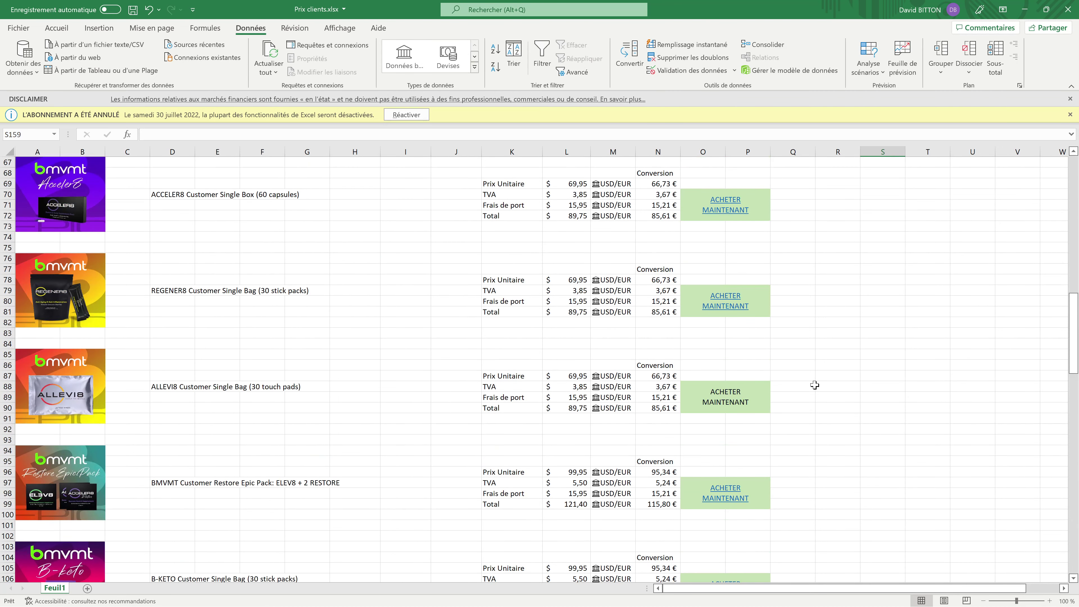
Hyperlink the ALLEVI8 ACHETER MAINTENANT cell O88 to the pasted shop URL
click(718, 393)
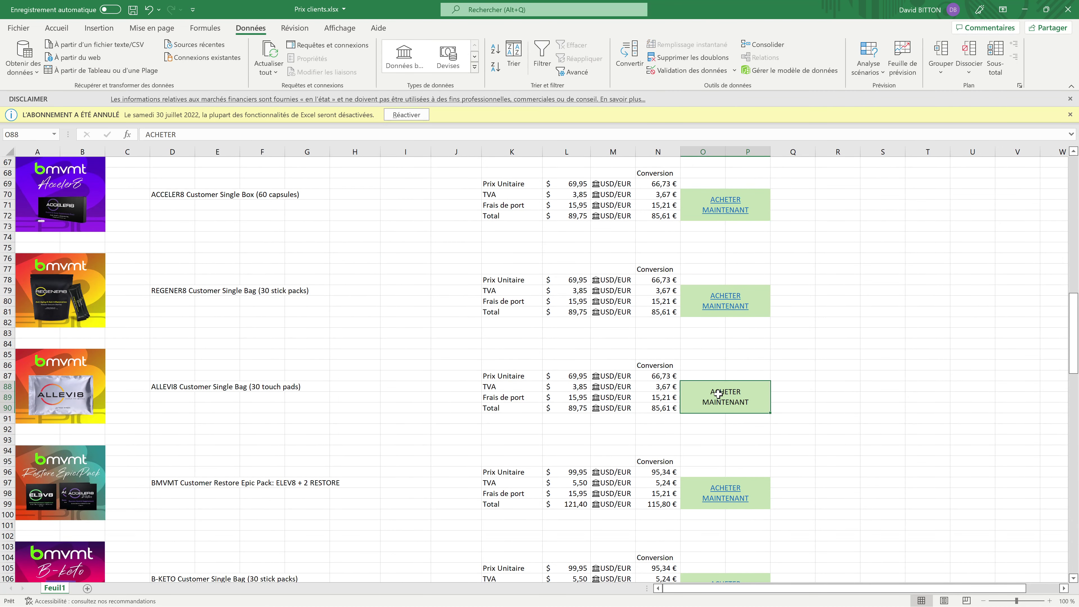
right_click(750, 394)
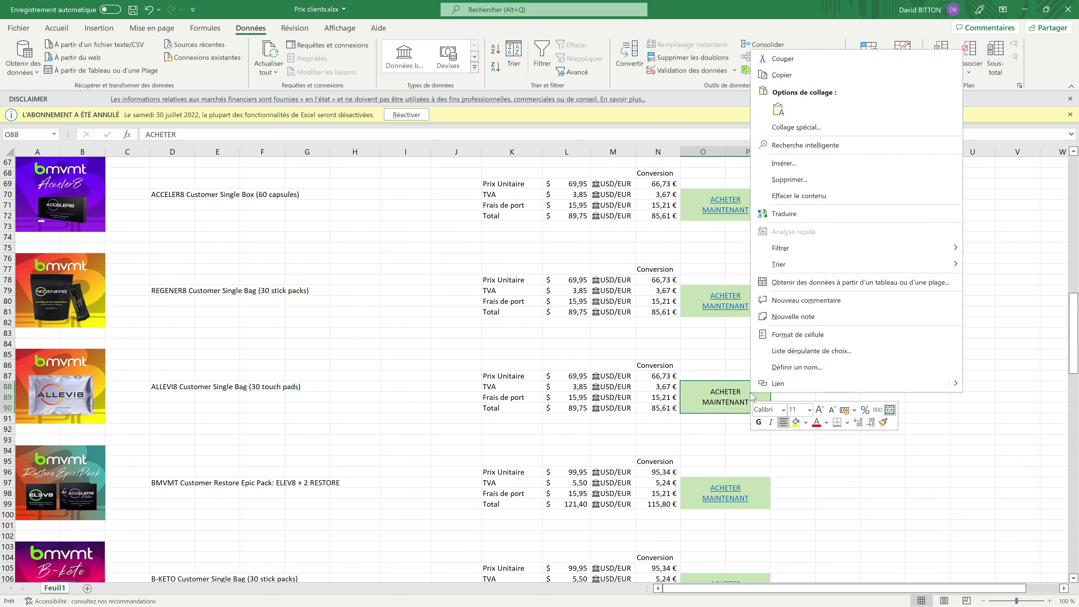
click(774, 384)
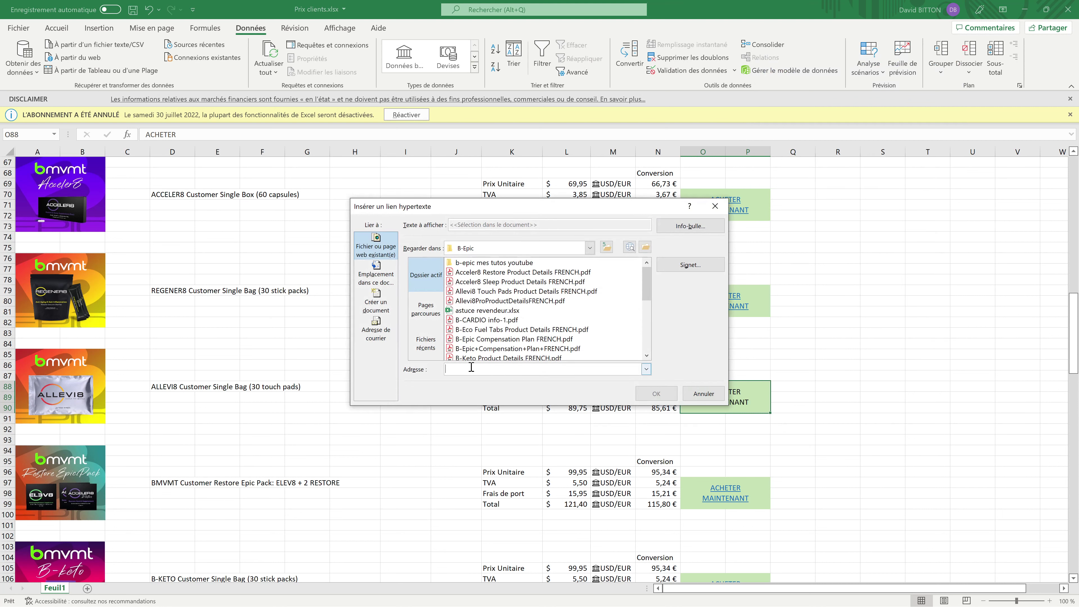
text(https://www.bepic.com/bitton)
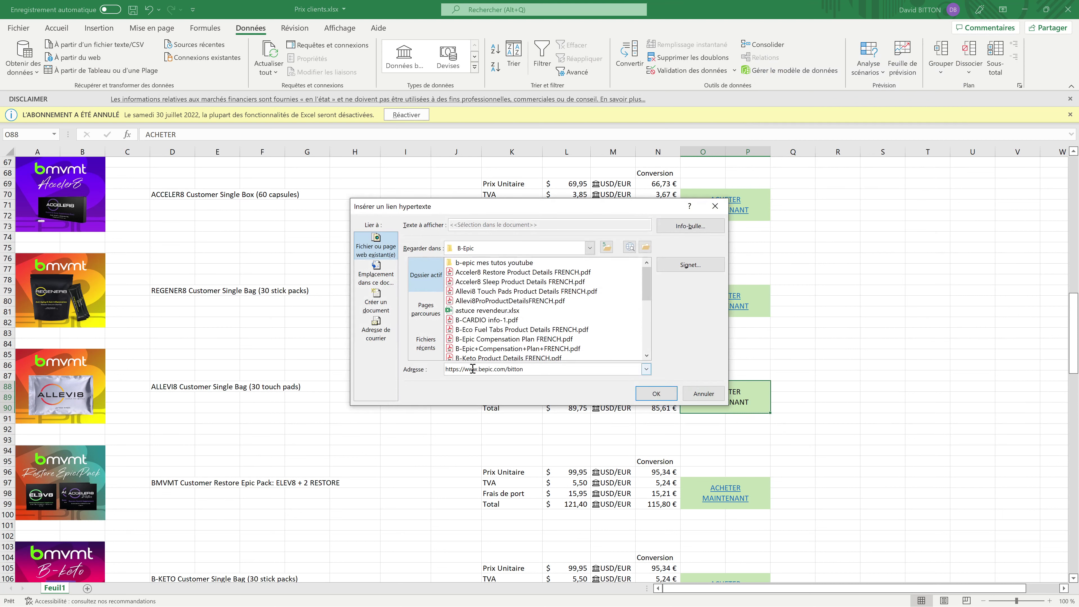
click(656, 393)
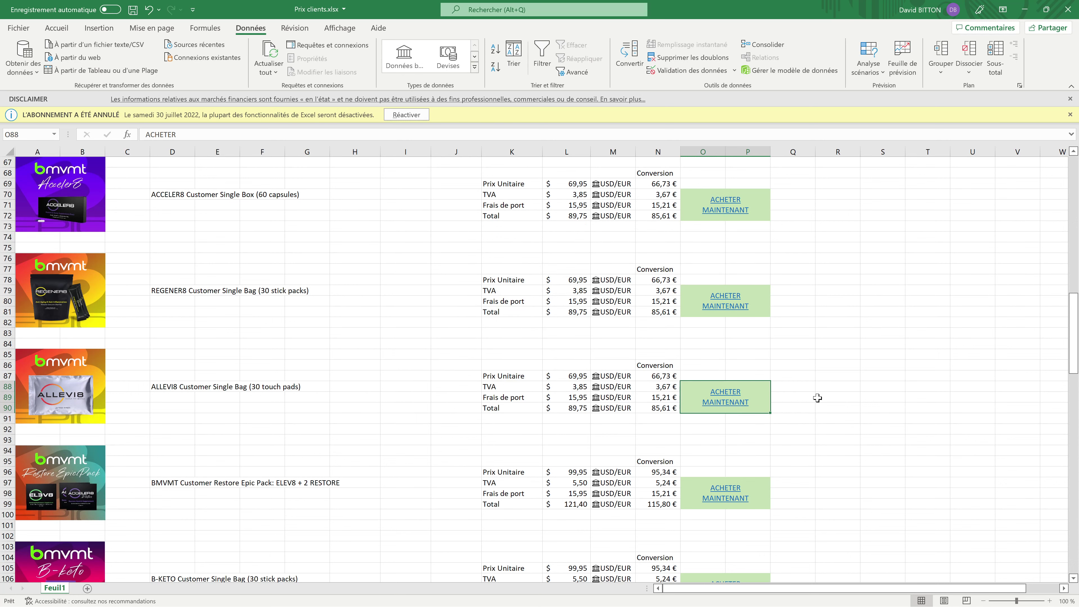
Link the Acceler8 Restore Double value Pack buy cell to the recent bepic.com link and test it
scroll(817, 398, down, 20)
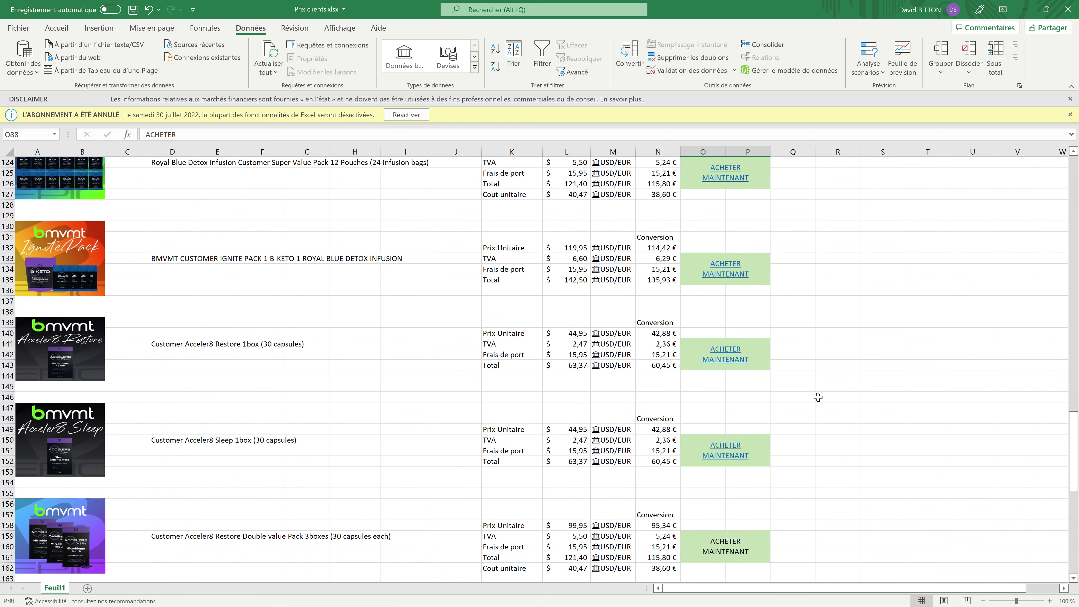
scroll(817, 398, down, 3)
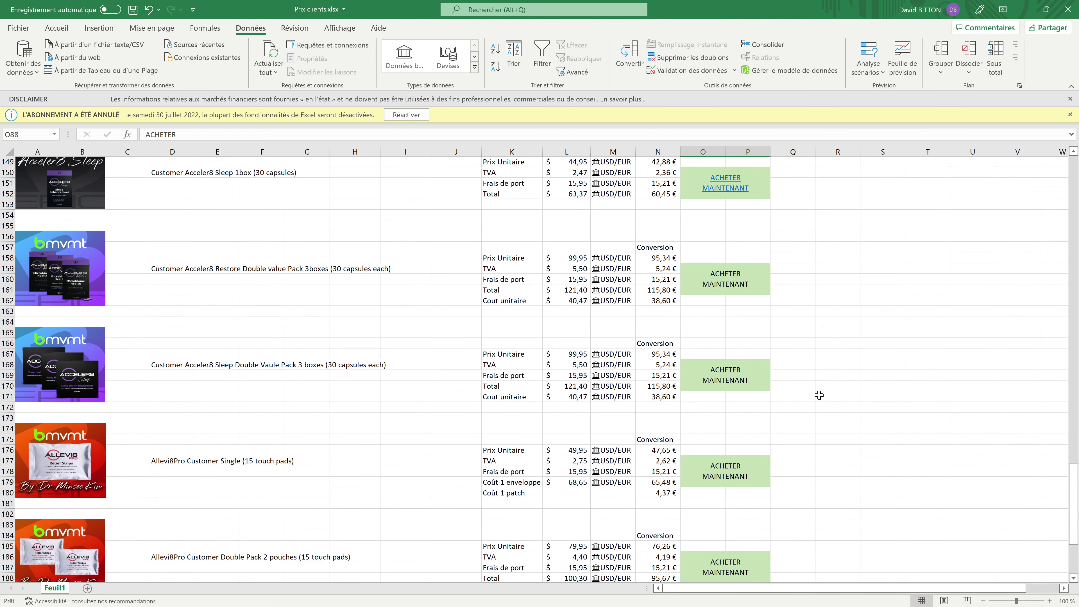
scroll(818, 397, down, 2)
click(730, 229)
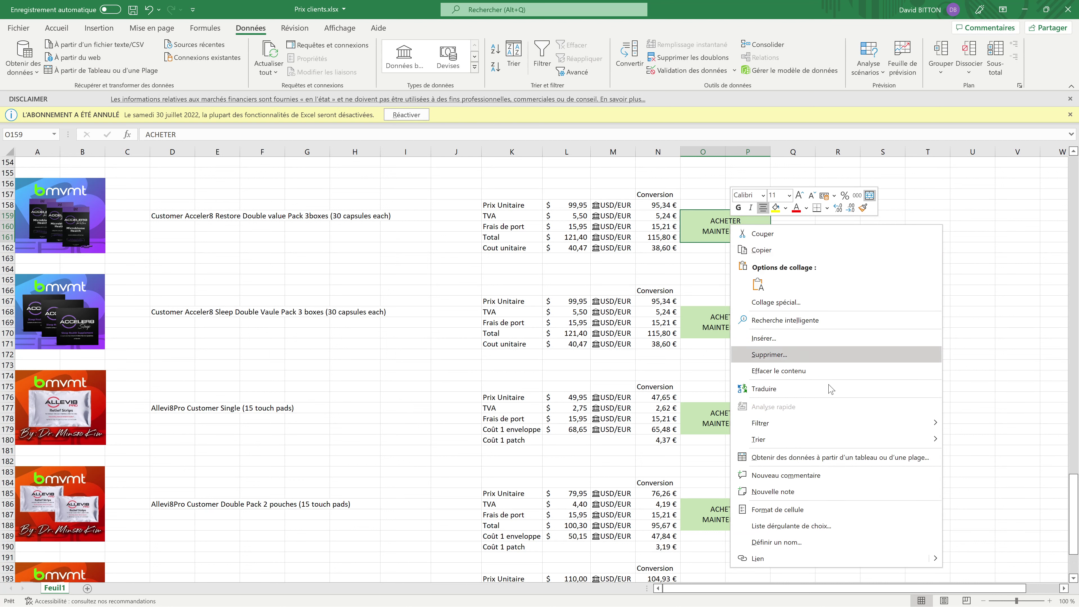
mouse_move(936, 560)
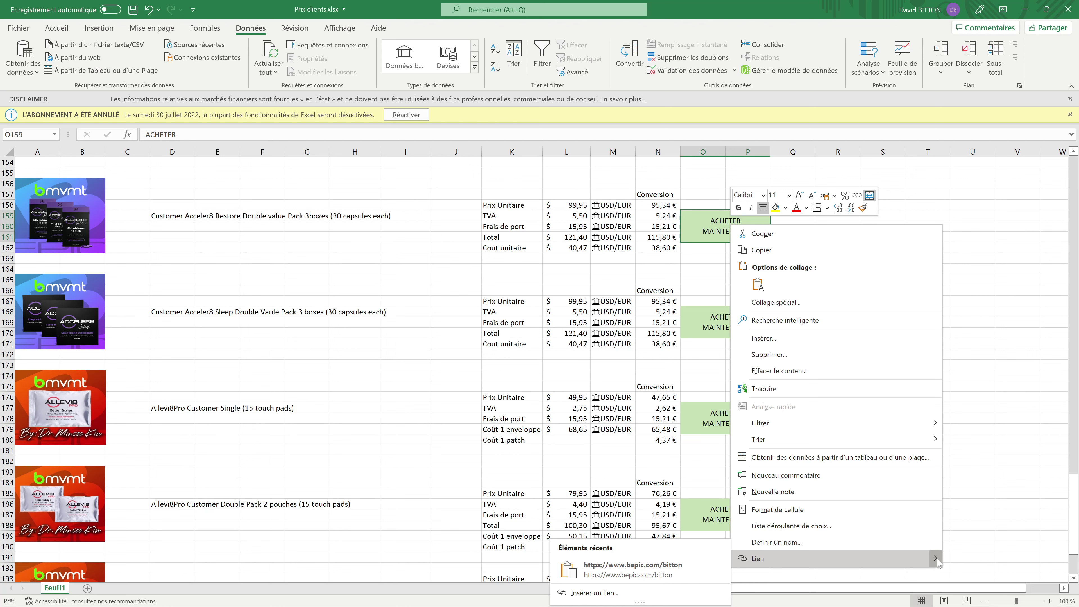
click(663, 569)
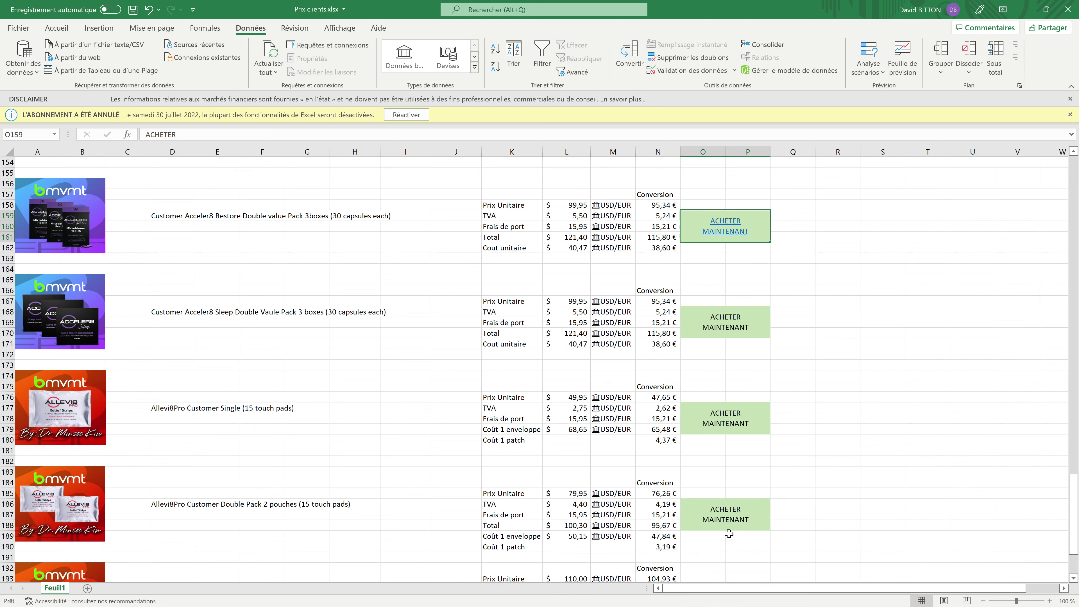
click(890, 416)
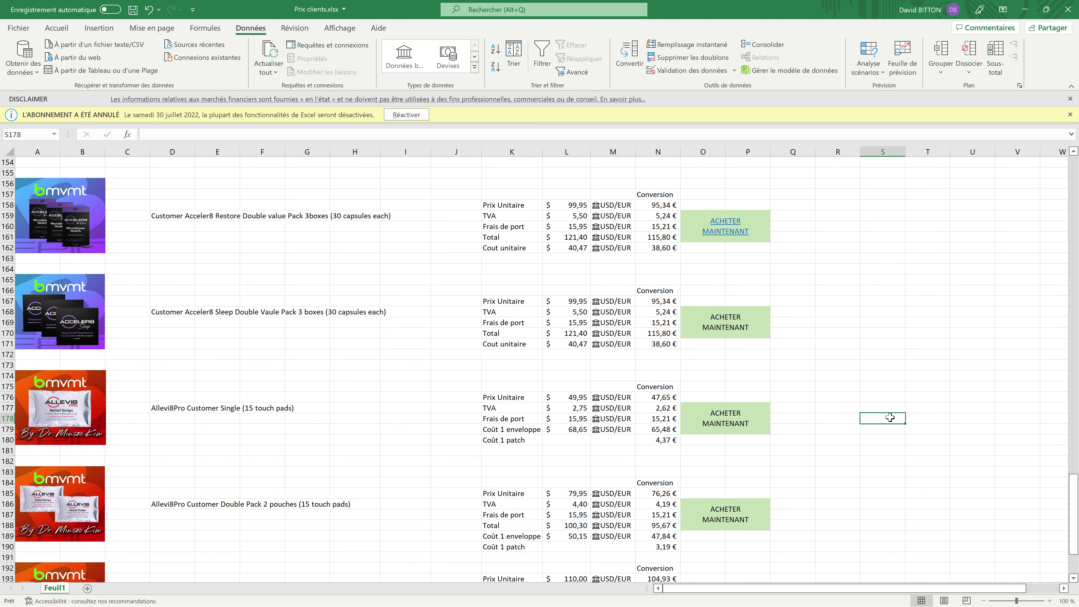
scroll(832, 313, up, 2)
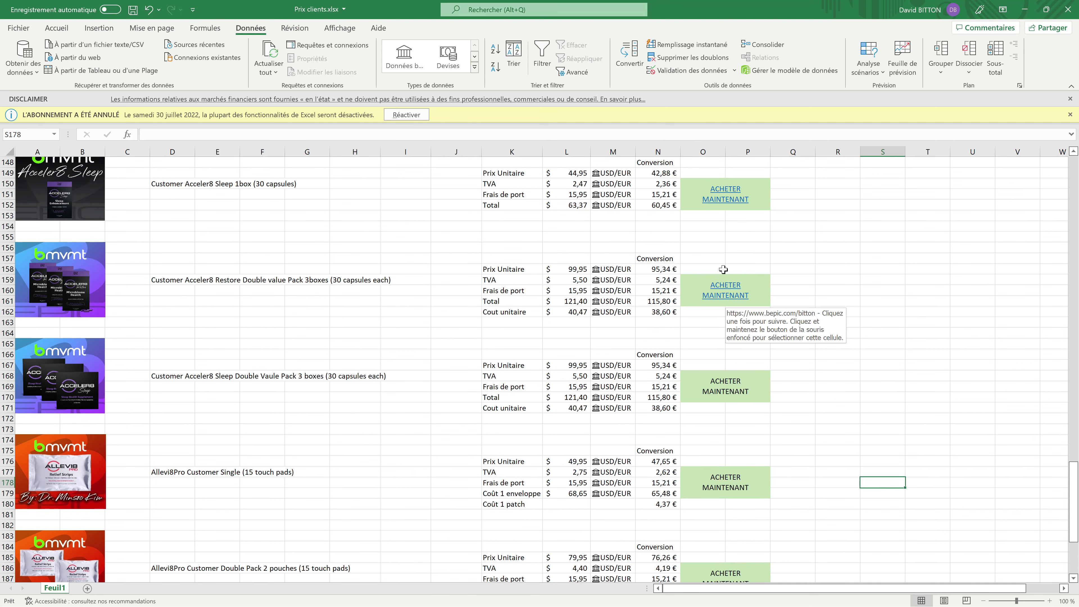
click(727, 291)
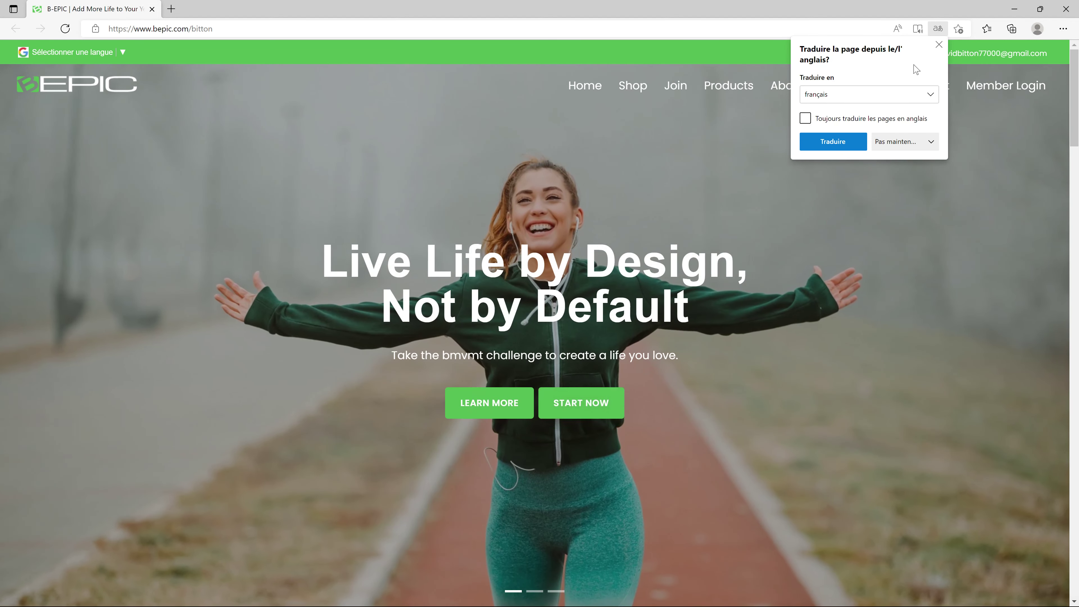
click(835, 141)
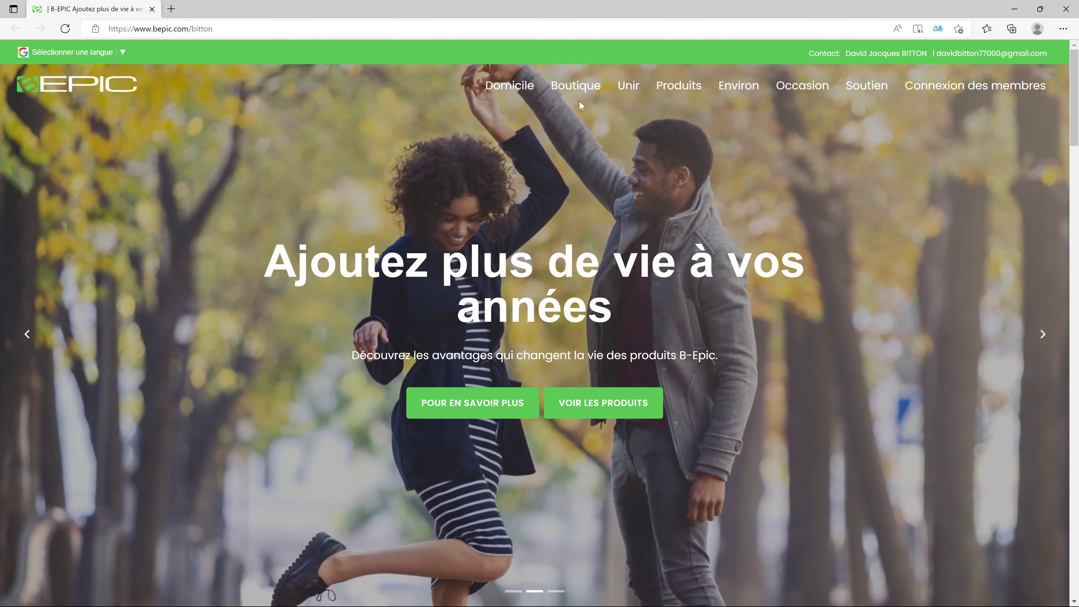
click(578, 89)
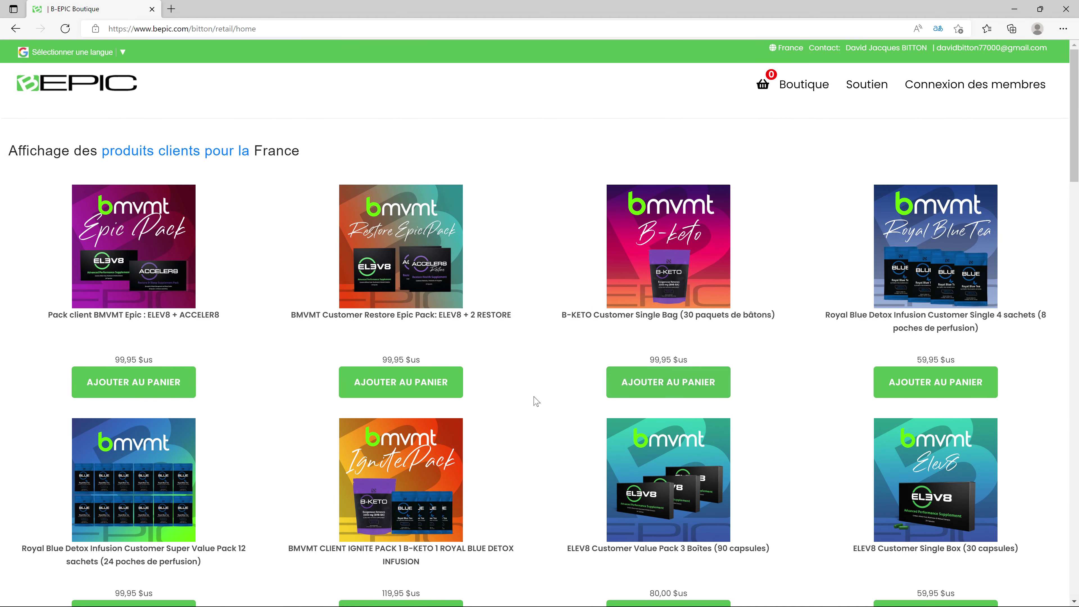
scroll(536, 397, down, 6)
scroll(536, 398, down, 13)
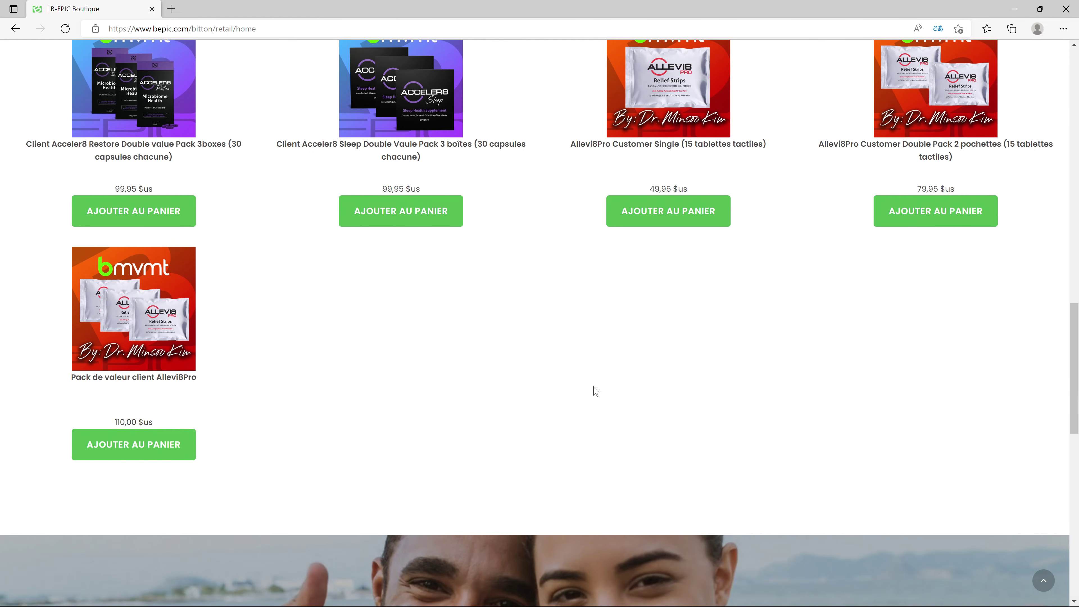
scroll(594, 391, up, 3)
scroll(596, 390, up, 3)
scroll(597, 391, up, 12)
key(alt+Tab)
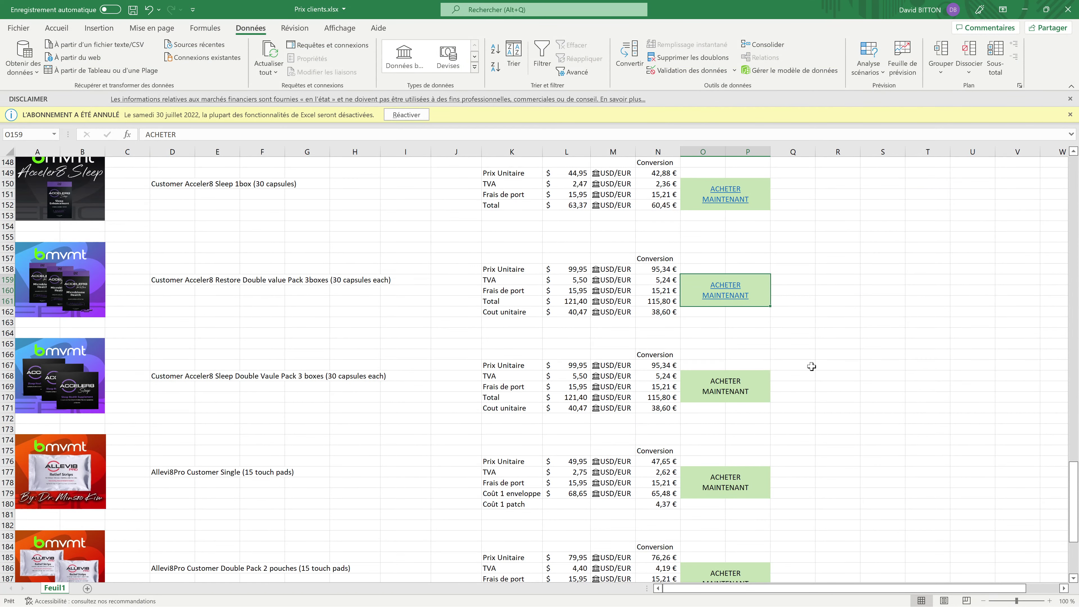